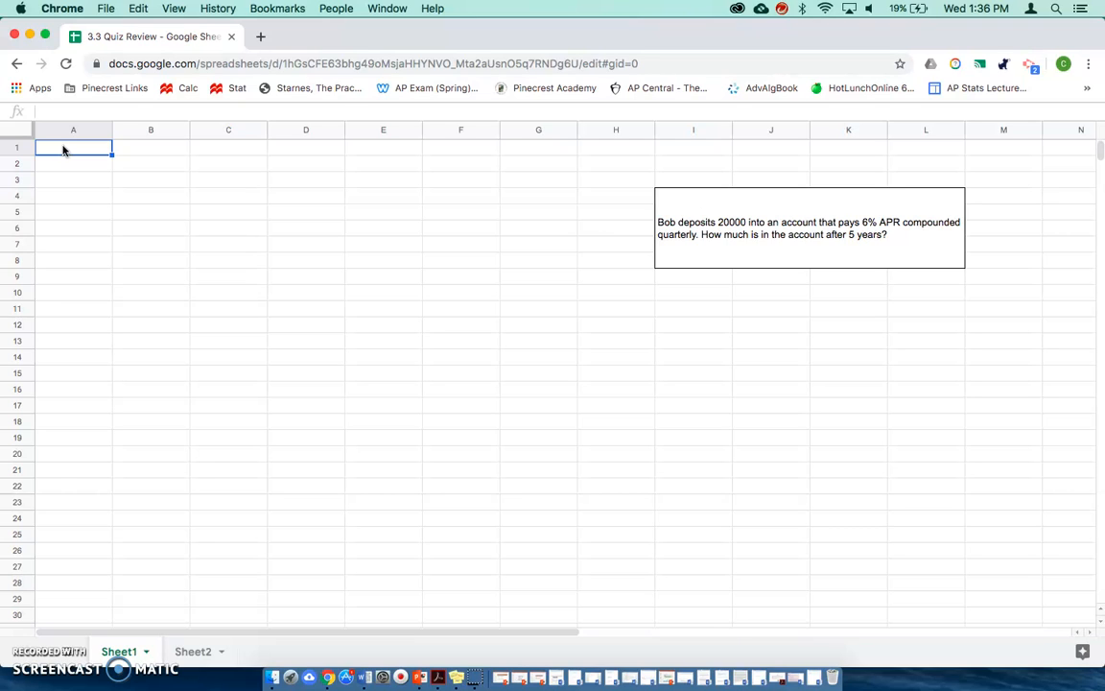
- Enter the column headers Period, Interest and Balance in cells A1 to C1
{"action": "left_click", "coordinate": [63, 150]}
{"action": "type", "text": "Period"}
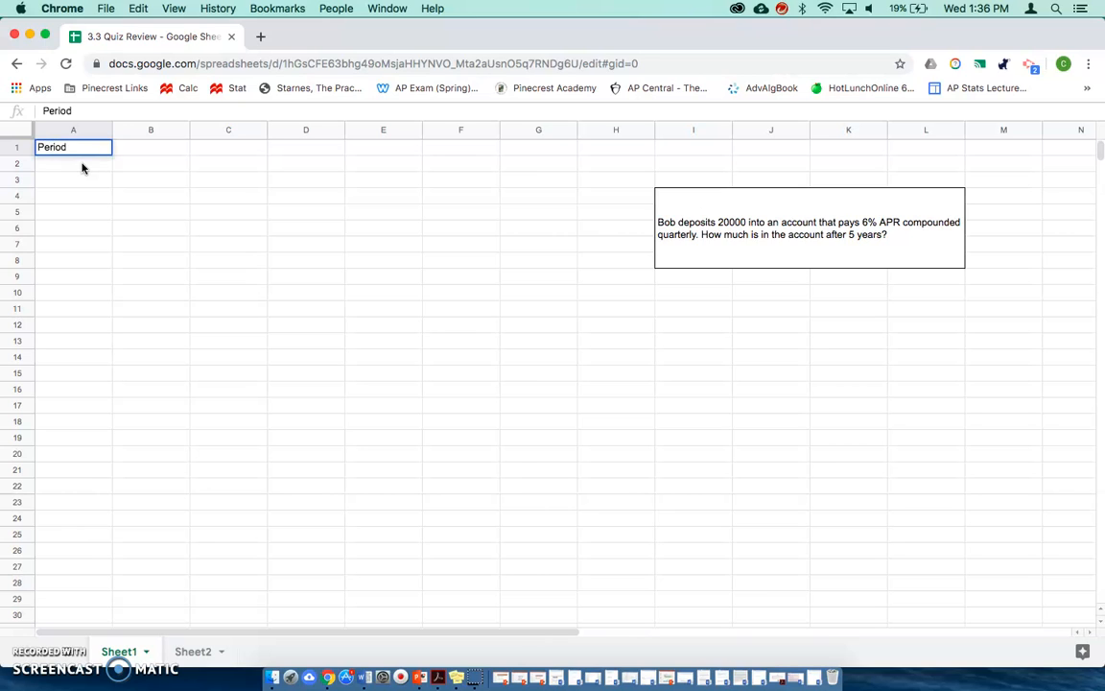
{"action": "key", "text": "Tab"}
{"action": "type", "text": "Interest"}
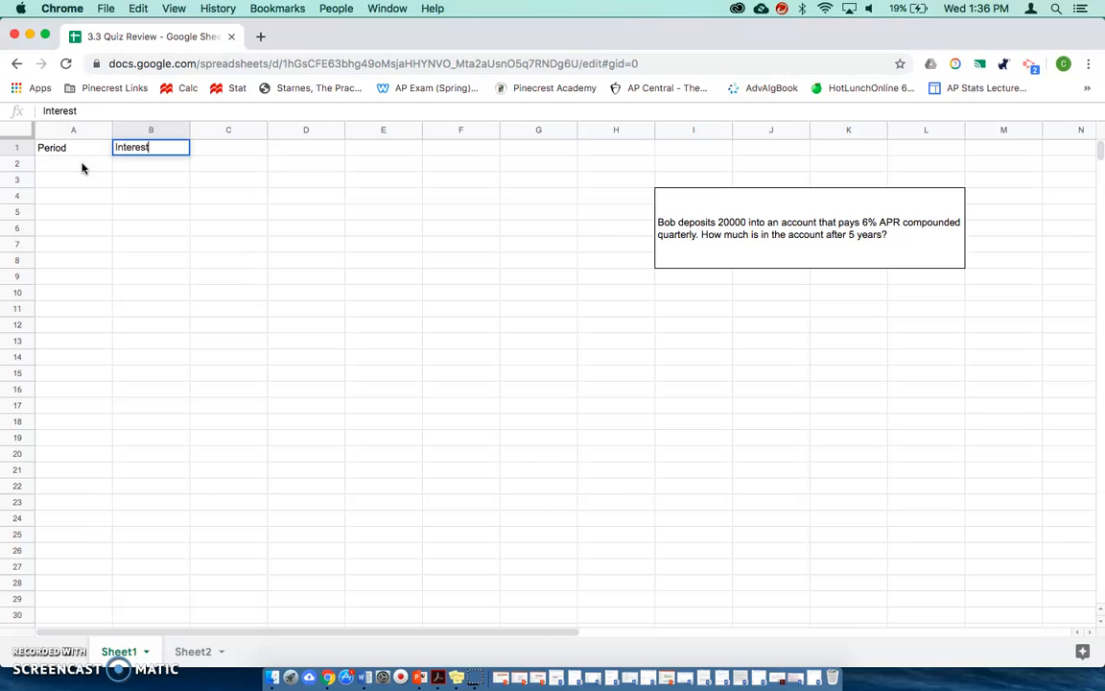
{"action": "key", "text": "Tab"}
{"action": "type", "text": "Bala"}
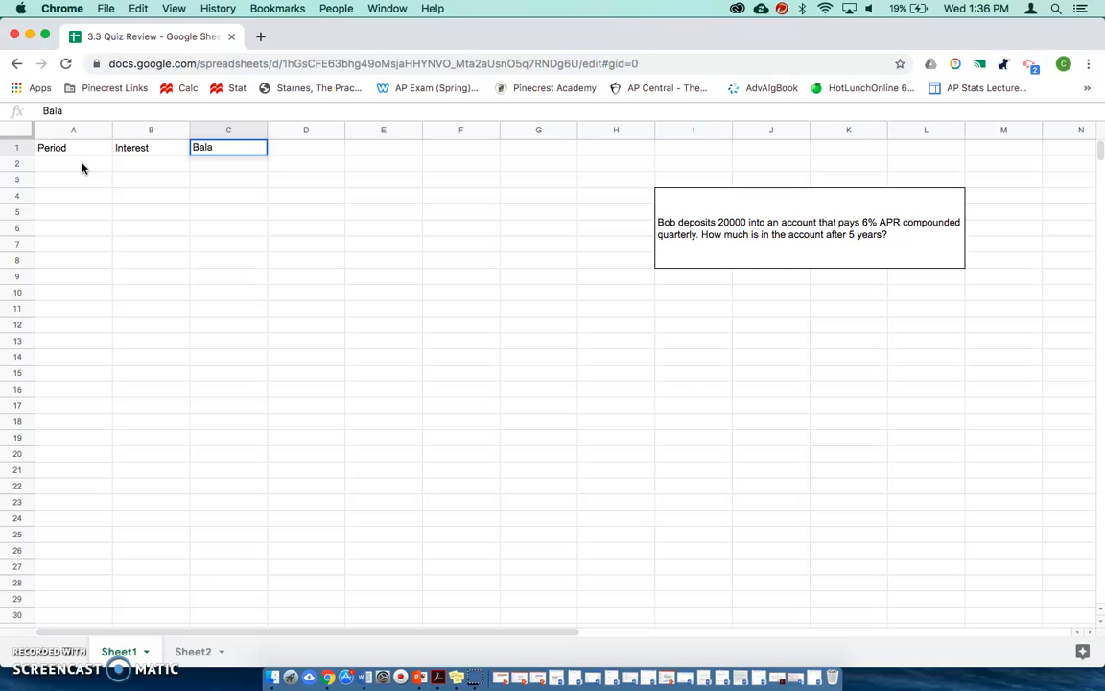
{"action": "type", "text": "nce"}
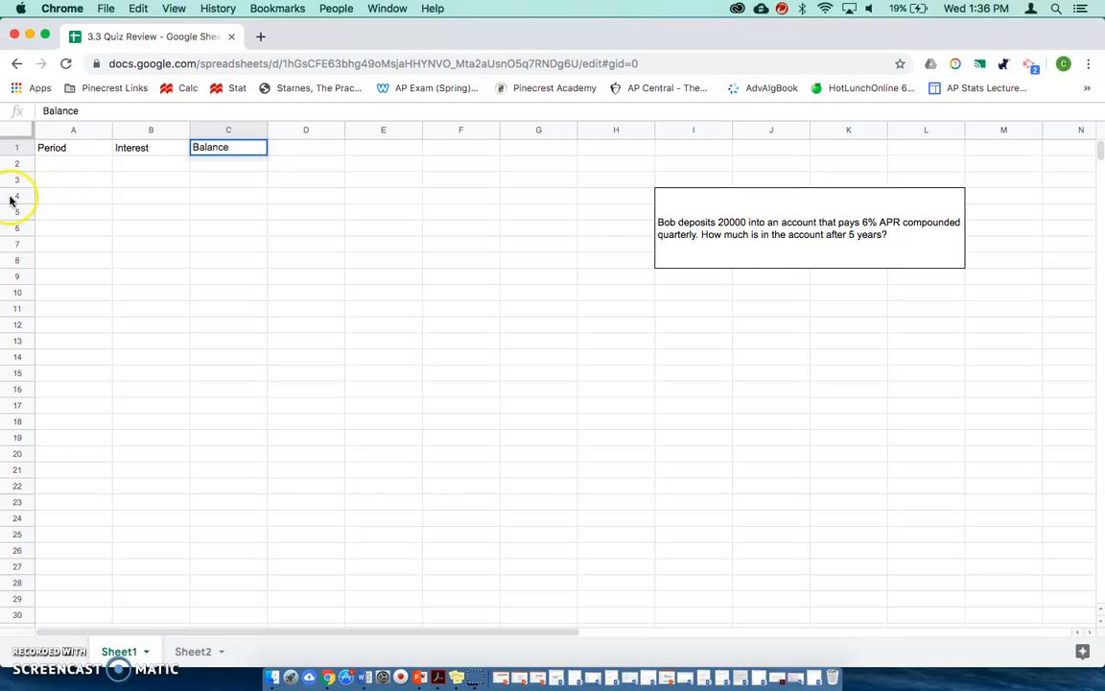
- Enter the starting balance 20000 in C2 and the starting period 0 in A2
{"action": "left_click", "coordinate": [56, 163]}
{"action": "left_click", "coordinate": [209, 165]}
{"action": "type", "text": "20000"}
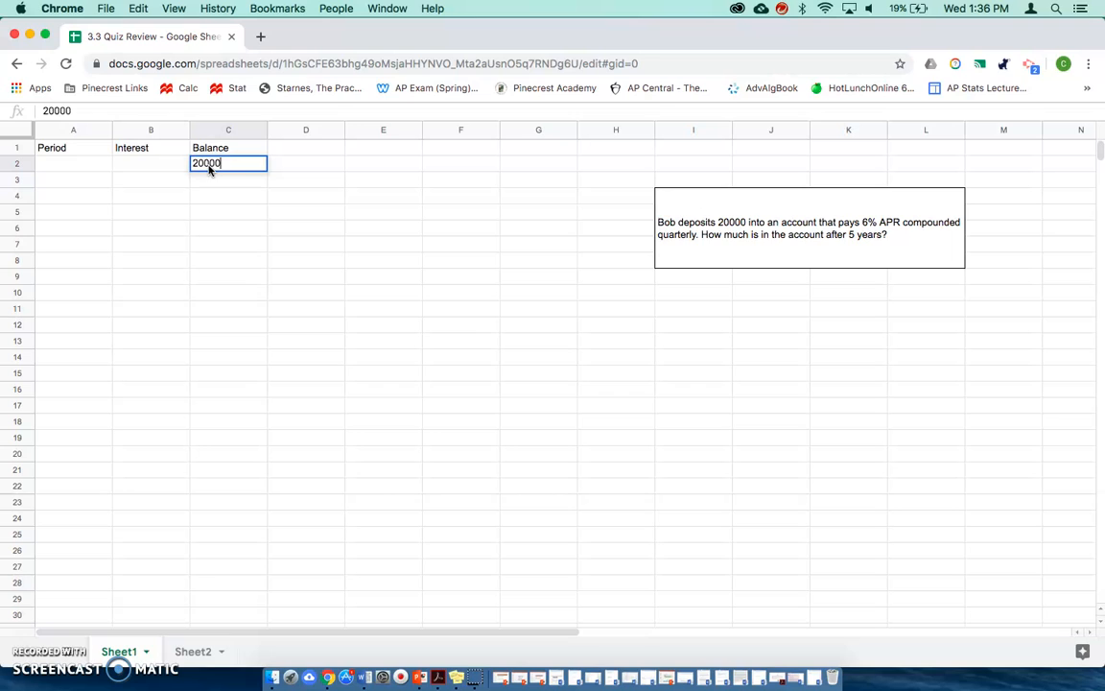
{"action": "left_click", "coordinate": [70, 164]}
{"action": "type", "text": "0"}
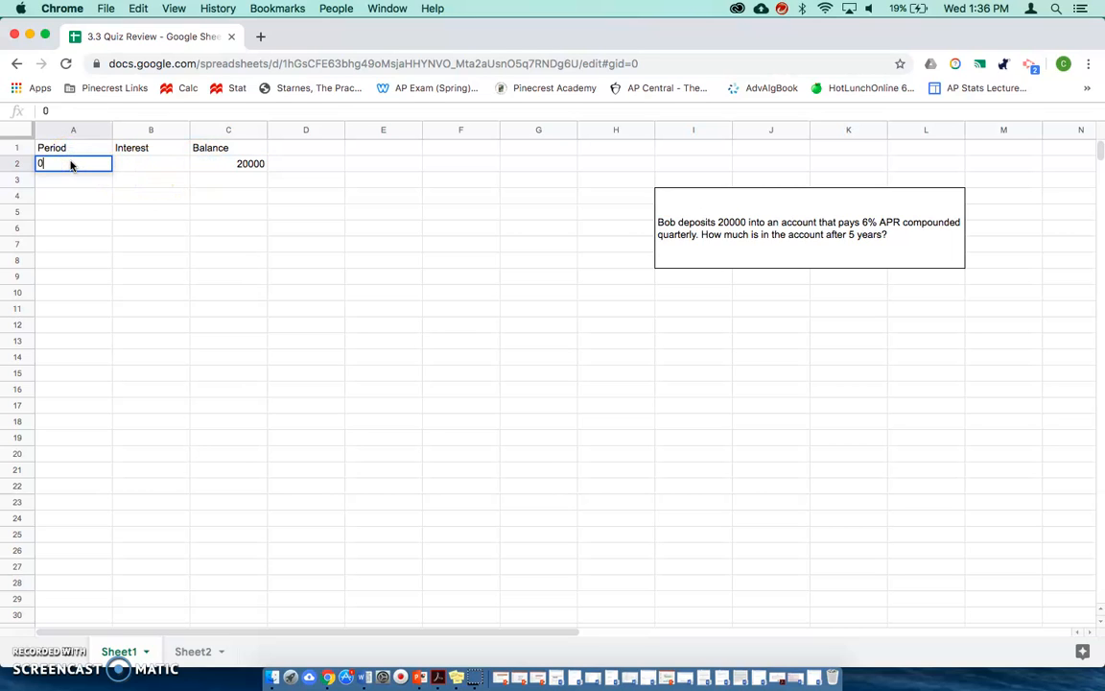
- Enter the formula =A2+1 in A3 and fill it down the Period column to row 22
{"action": "left_click", "coordinate": [97, 179]}
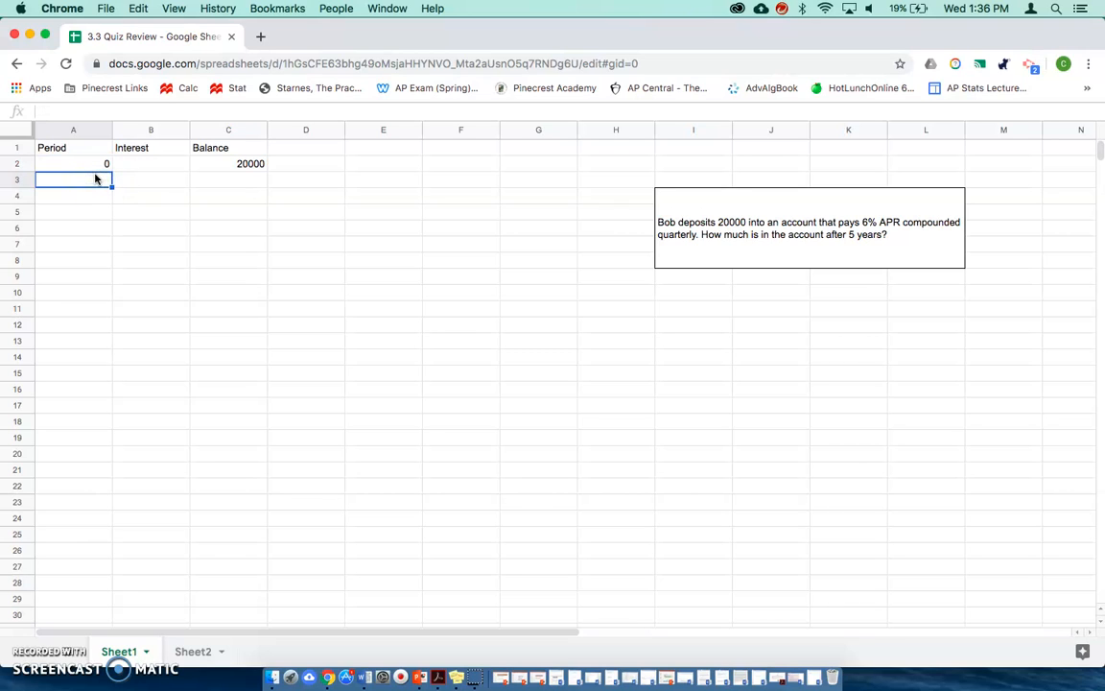
{"action": "type", "text": "="}
{"action": "left_click", "coordinate": [99, 165]}
{"action": "type", "text": "+1"}
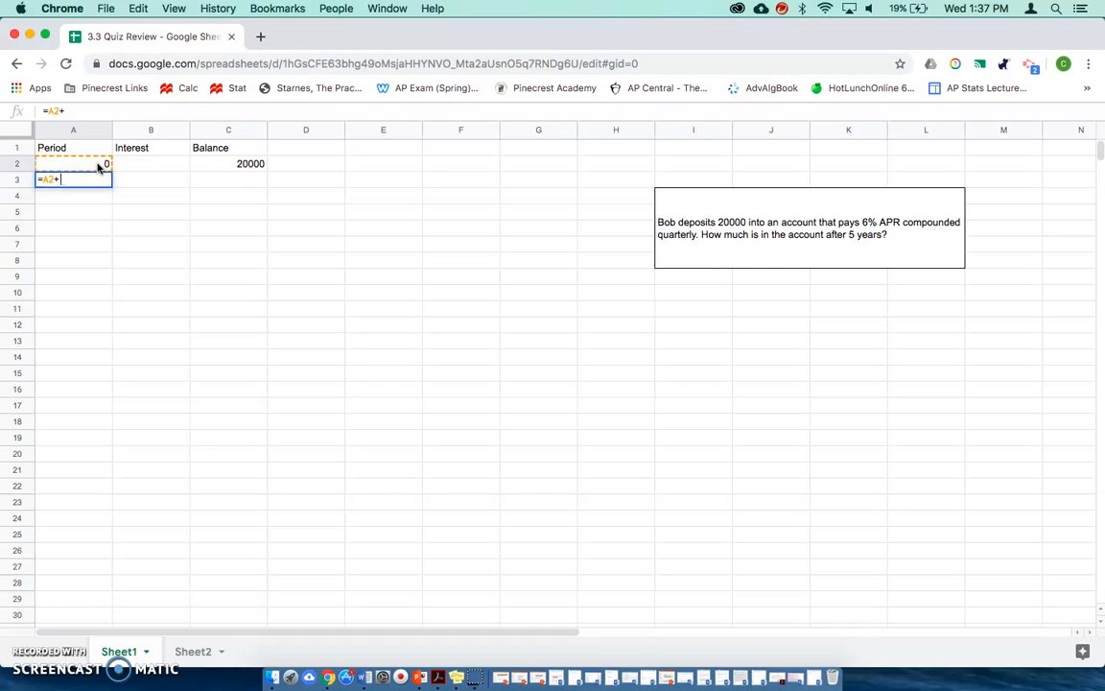
{"action": "key", "text": "Return"}
{"action": "left_click", "coordinate": [102, 180]}
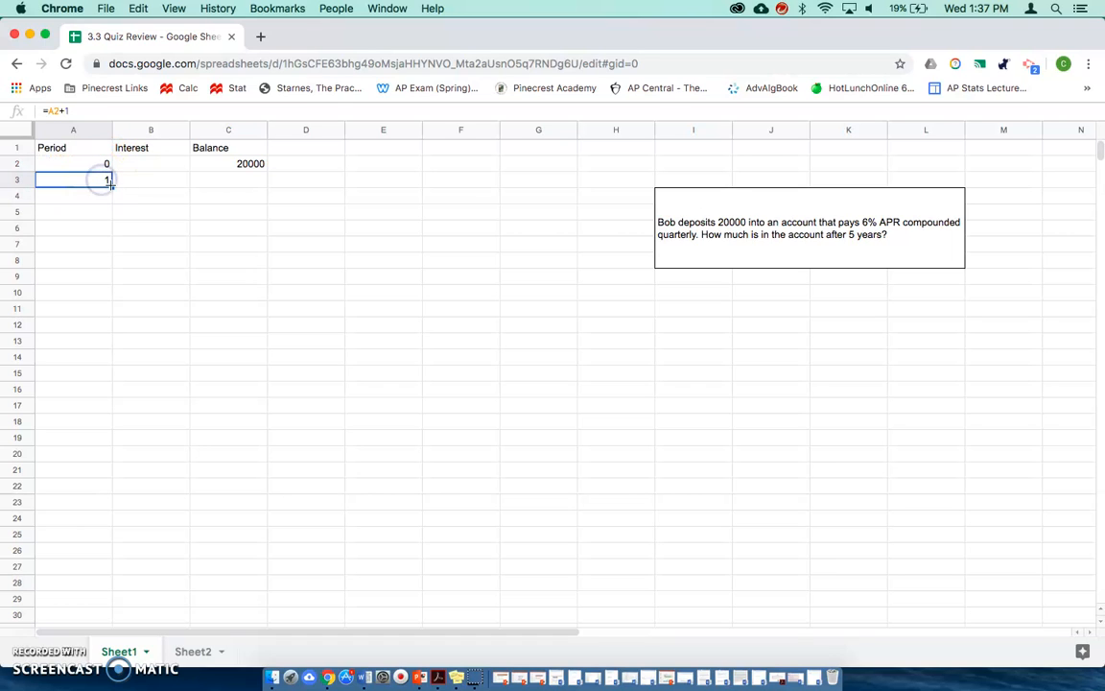
{"action": "left_click_drag", "start_coordinate": [110, 185], "coordinate": [112, 490]}
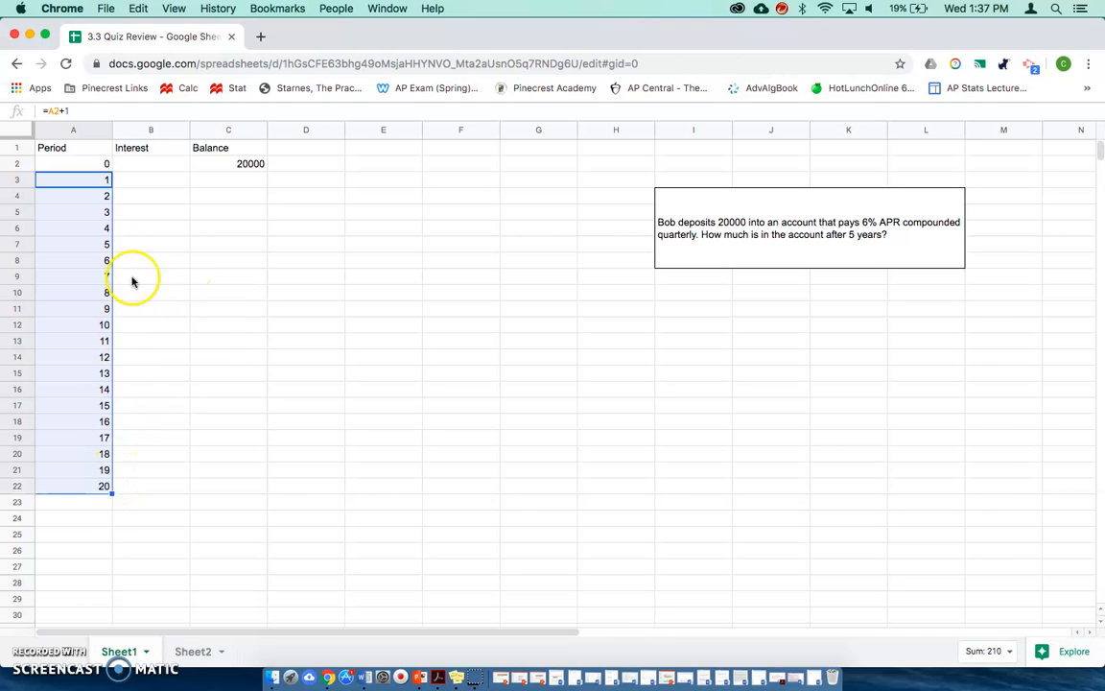
- Enter the quarterly interest formula =C2*.06/4 in cell B3
{"action": "left_click", "coordinate": [156, 164]}
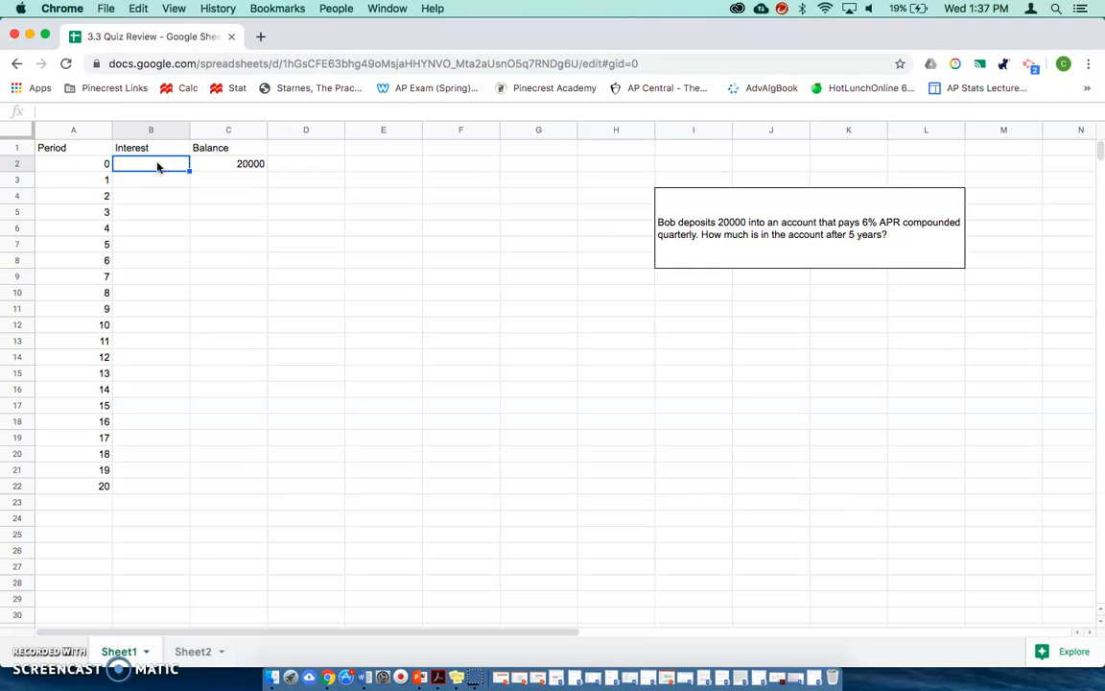
{"action": "left_click", "coordinate": [168, 181]}
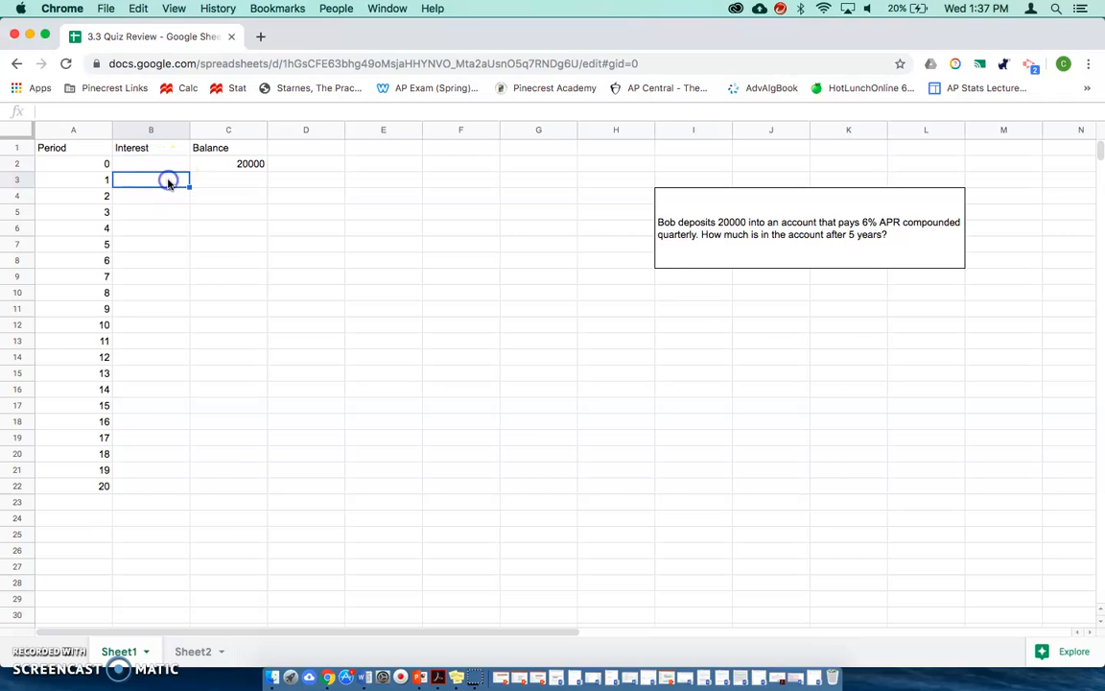
{"action": "type", "text": "="}
{"action": "left_click", "coordinate": [231, 165]}
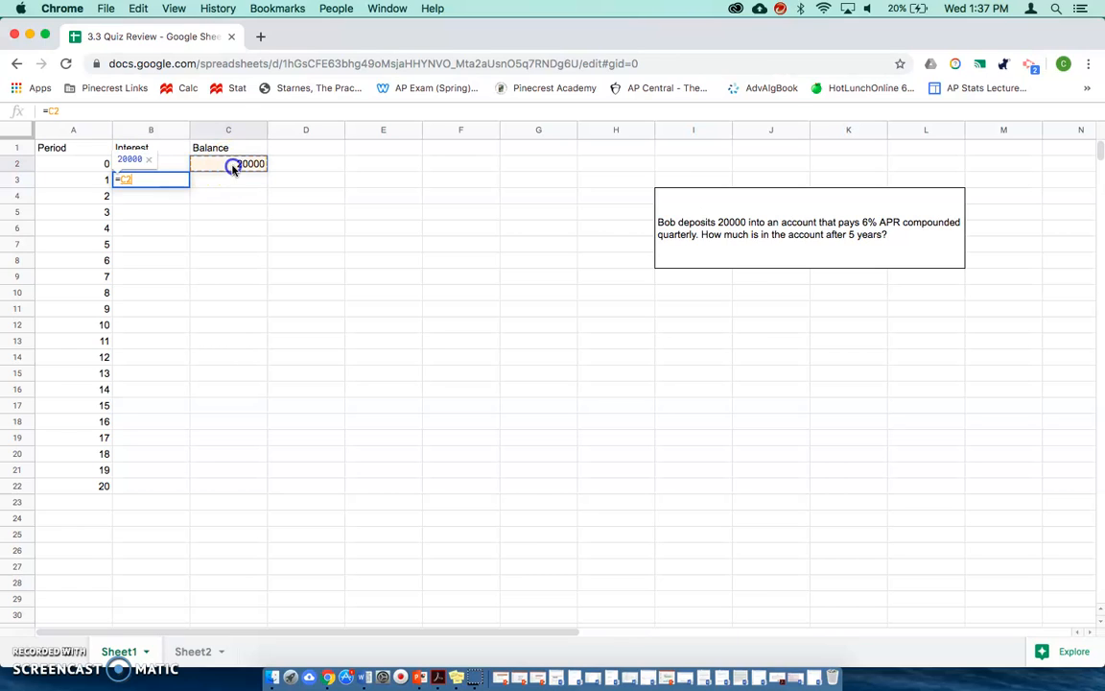
{"action": "type", "text": "*"}
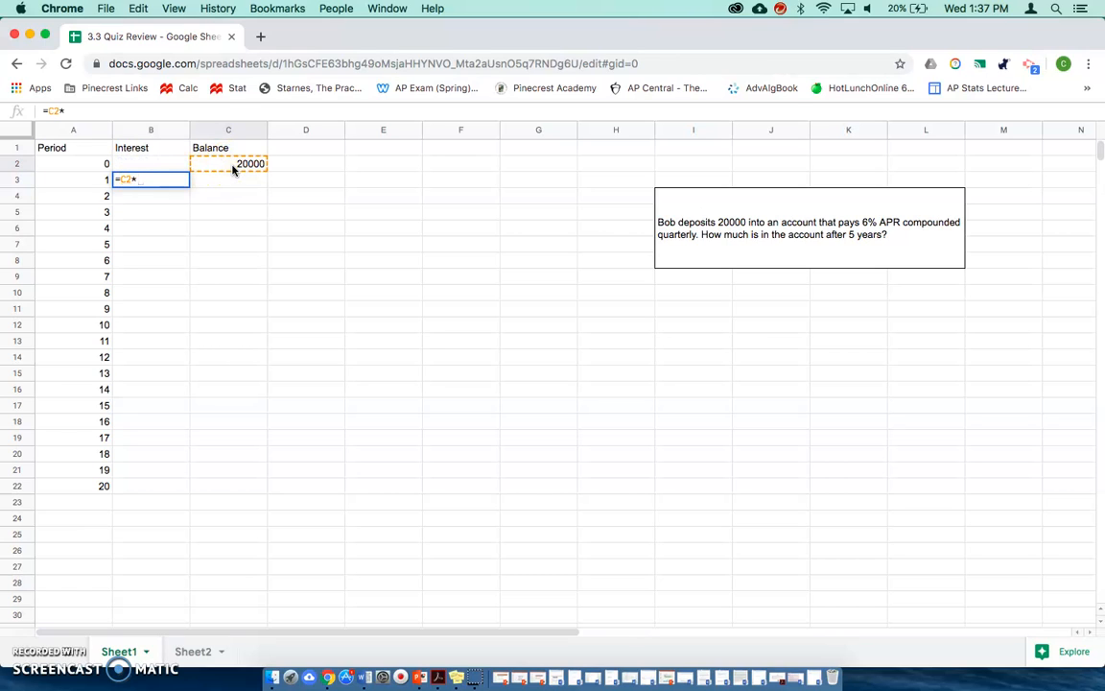
{"action": "type", "text": ".06/4"}
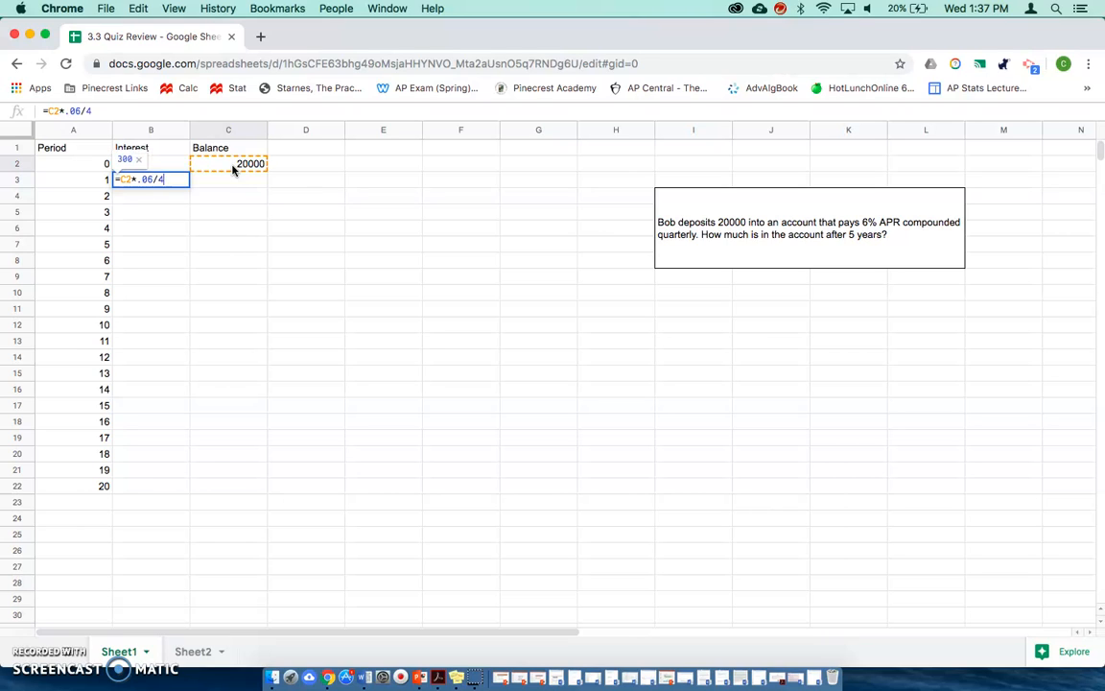
{"action": "key", "text": "Return"}
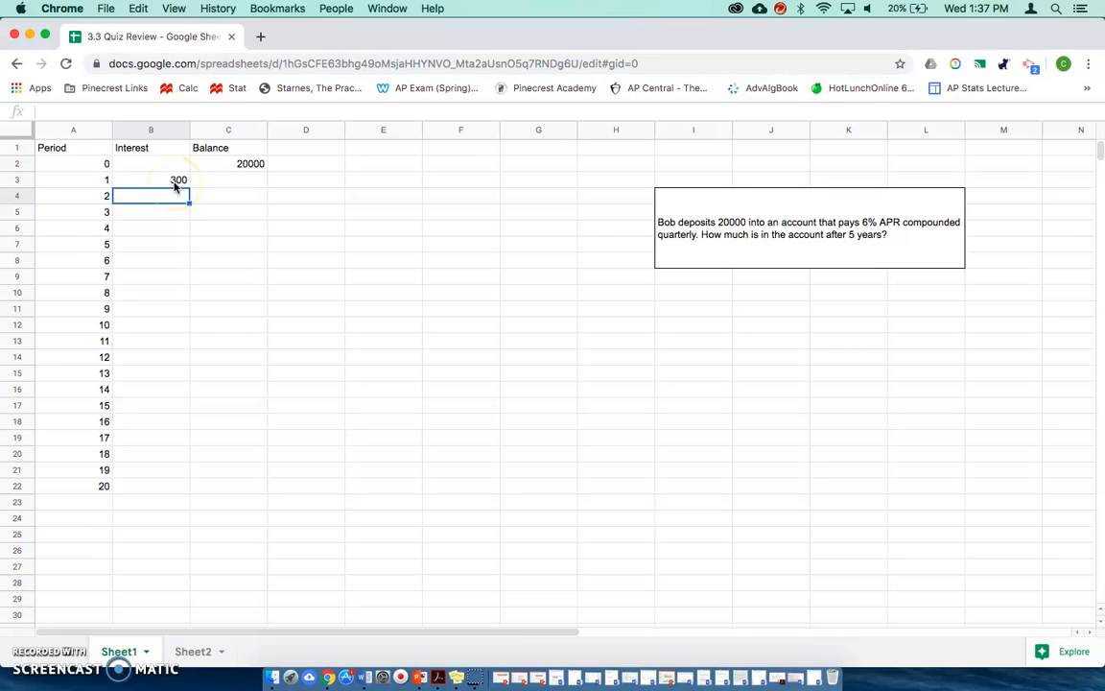
- Enter the formula =C2+B3 in C3 to add the period's interest to the previous balance
{"action": "left_click", "coordinate": [217, 182]}
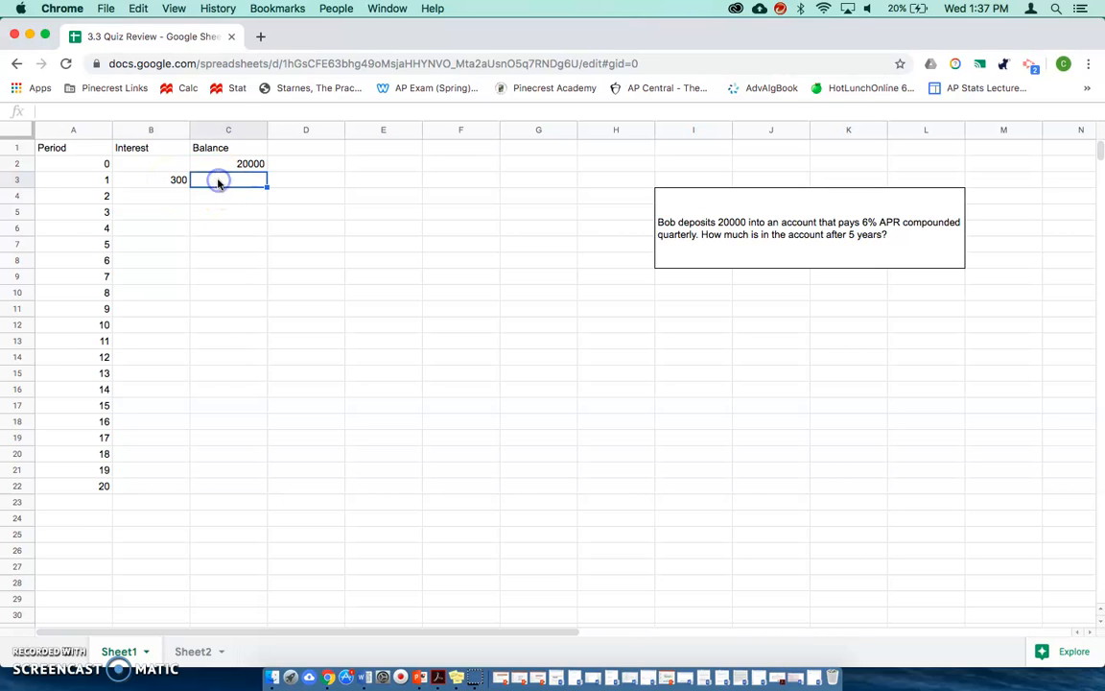
{"action": "type", "text": "="}
{"action": "left_click", "coordinate": [230, 167]}
{"action": "type", "text": "+"}
{"action": "left_click", "coordinate": [178, 180]}
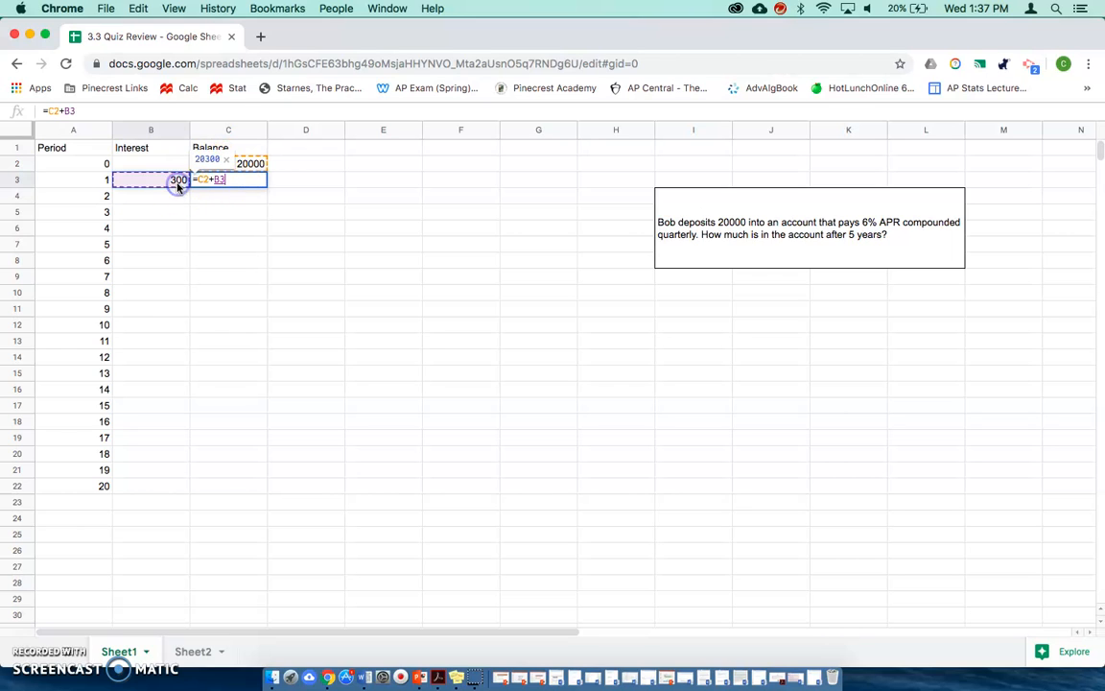
{"action": "key", "text": "Return"}
- Fill the Interest formula in B3 and the Balance formula in C3 down to row 22
{"action": "left_click", "coordinate": [179, 179]}
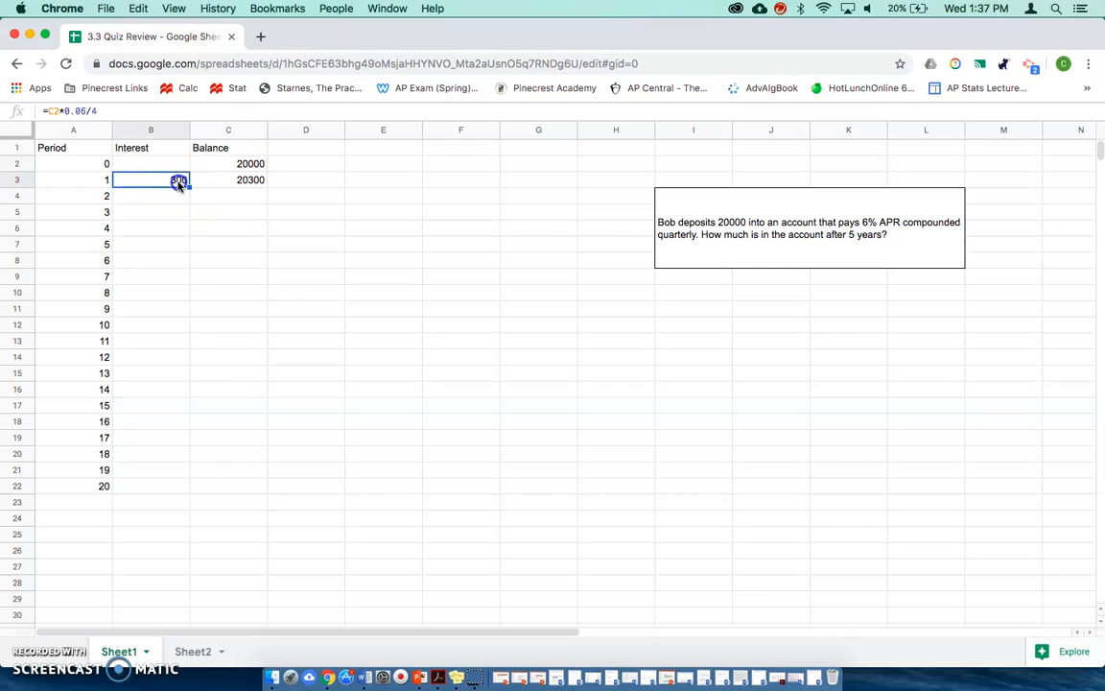
{"action": "left_click_drag", "start_coordinate": [189, 187], "coordinate": [161, 485]}
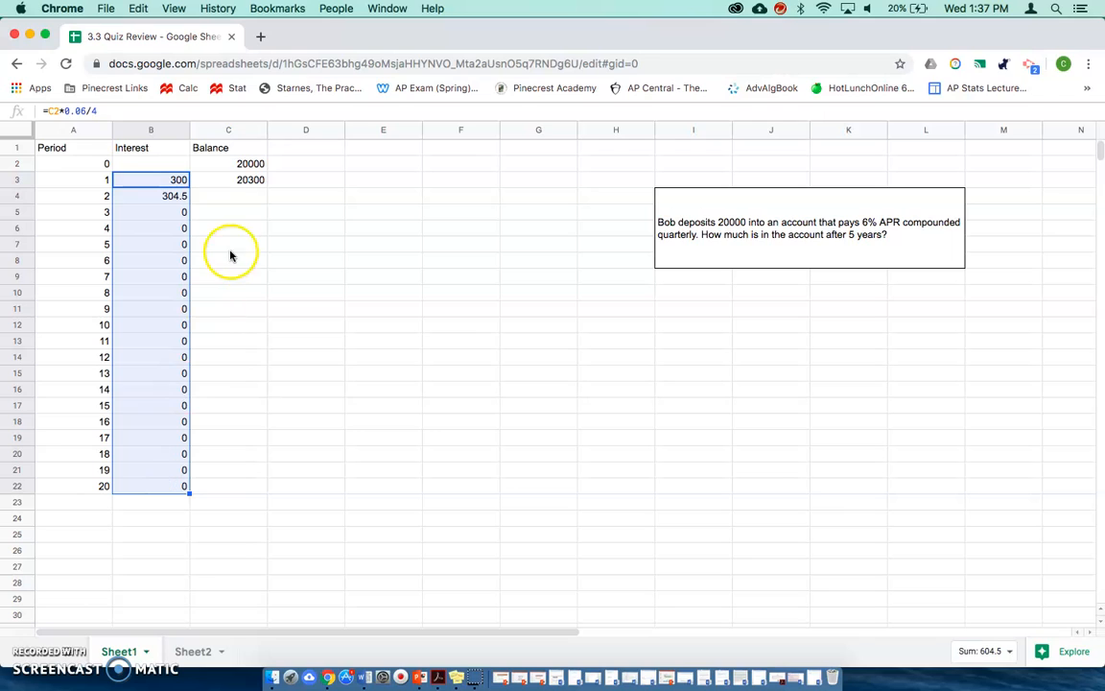
{"action": "left_click", "coordinate": [245, 182]}
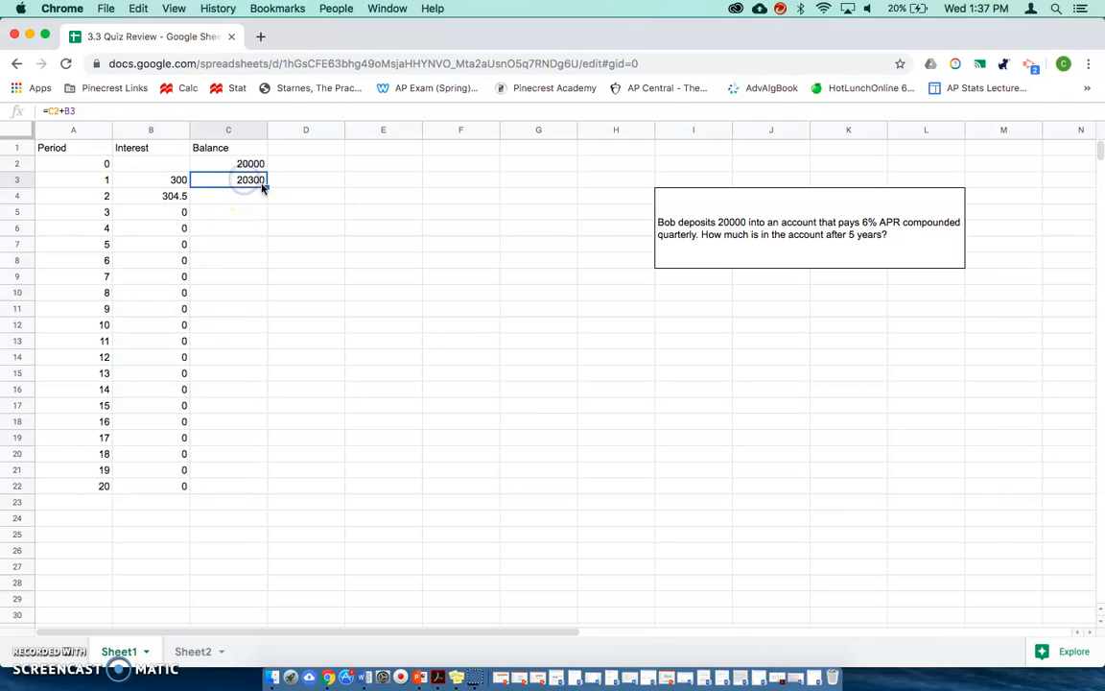
{"action": "left_click_drag", "start_coordinate": [267, 187], "coordinate": [259, 486]}
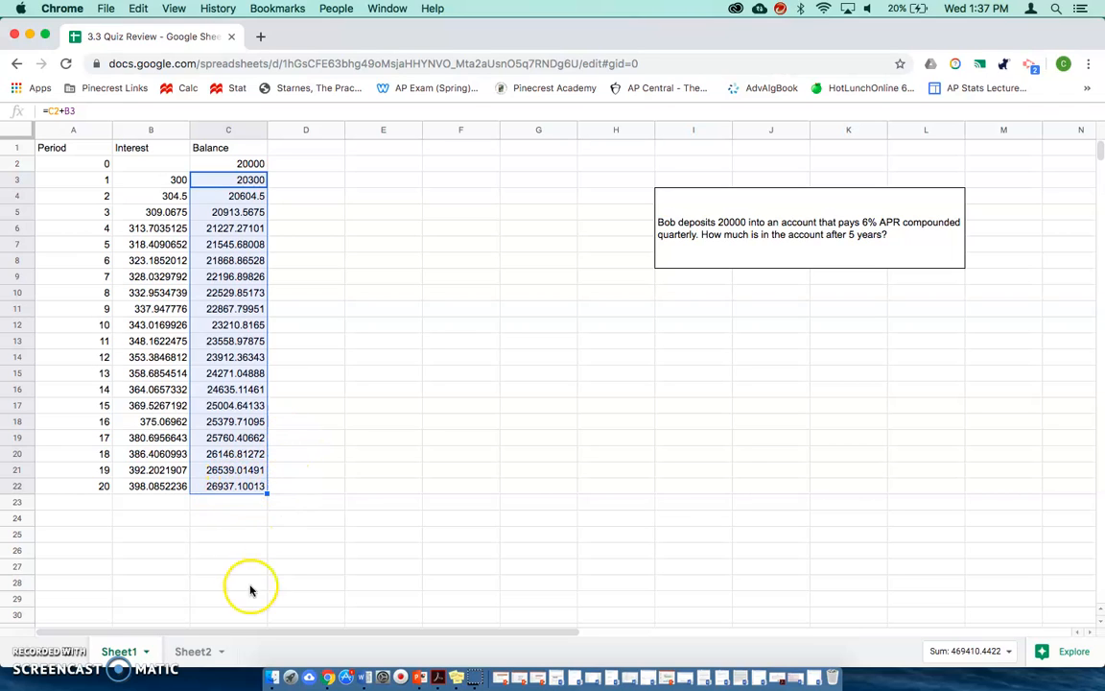
- On Sheet2, enter the header Period in A1 and the first period 1 in A2
{"action": "left_click", "coordinate": [193, 652]}
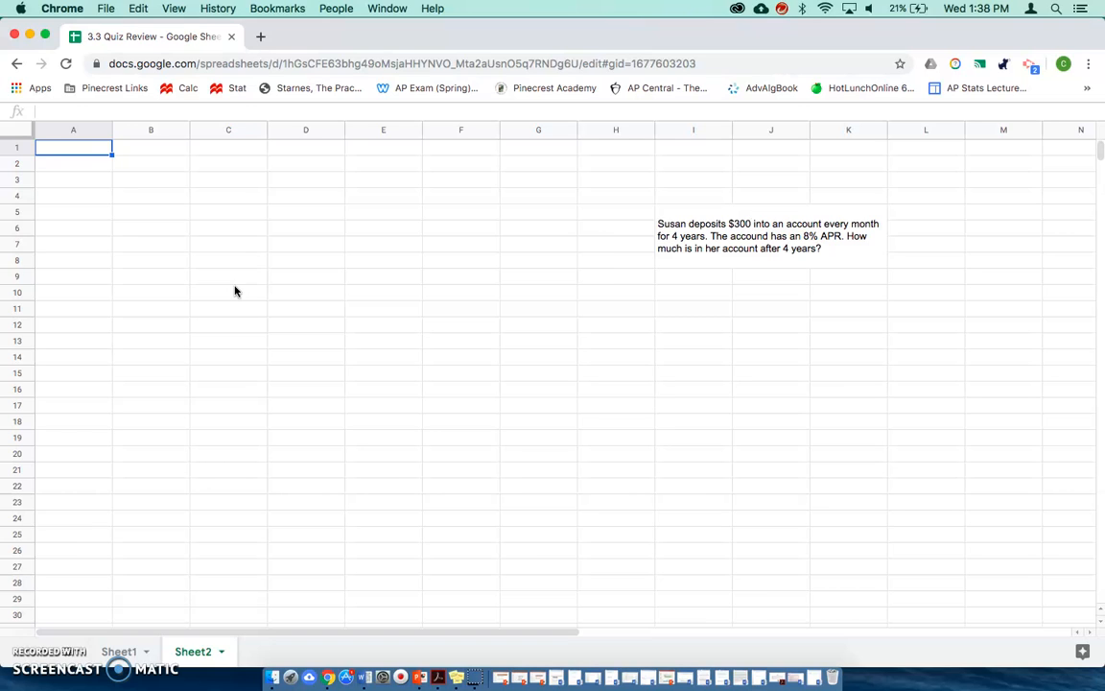
{"action": "type", "text": "Period"}
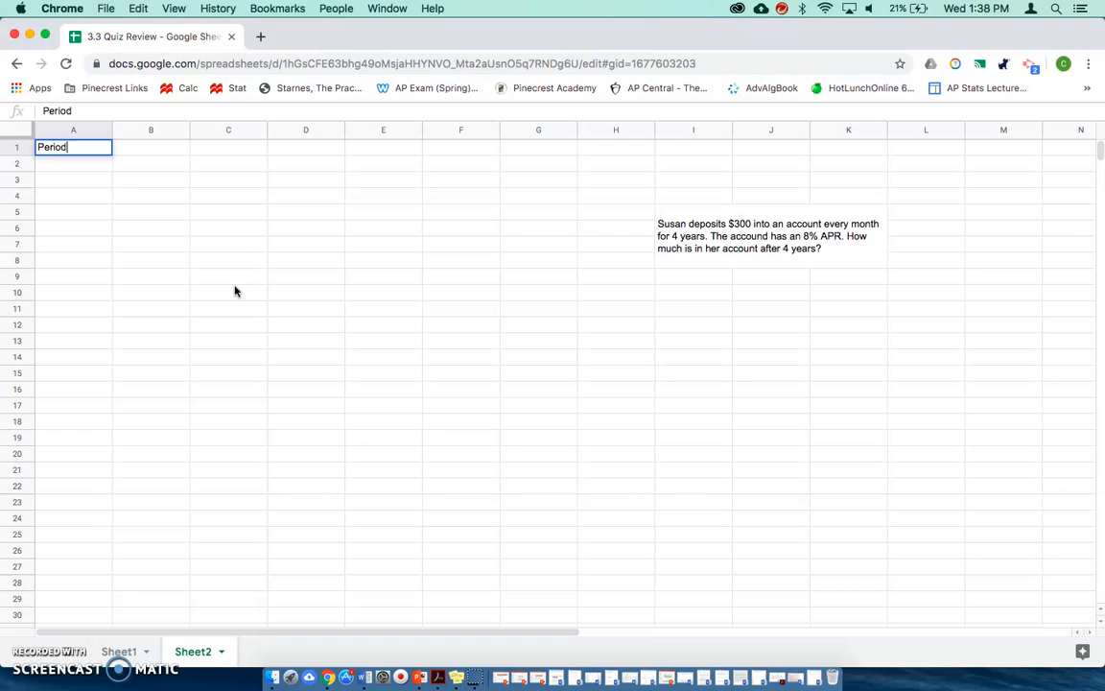
{"action": "key", "text": "Return"}
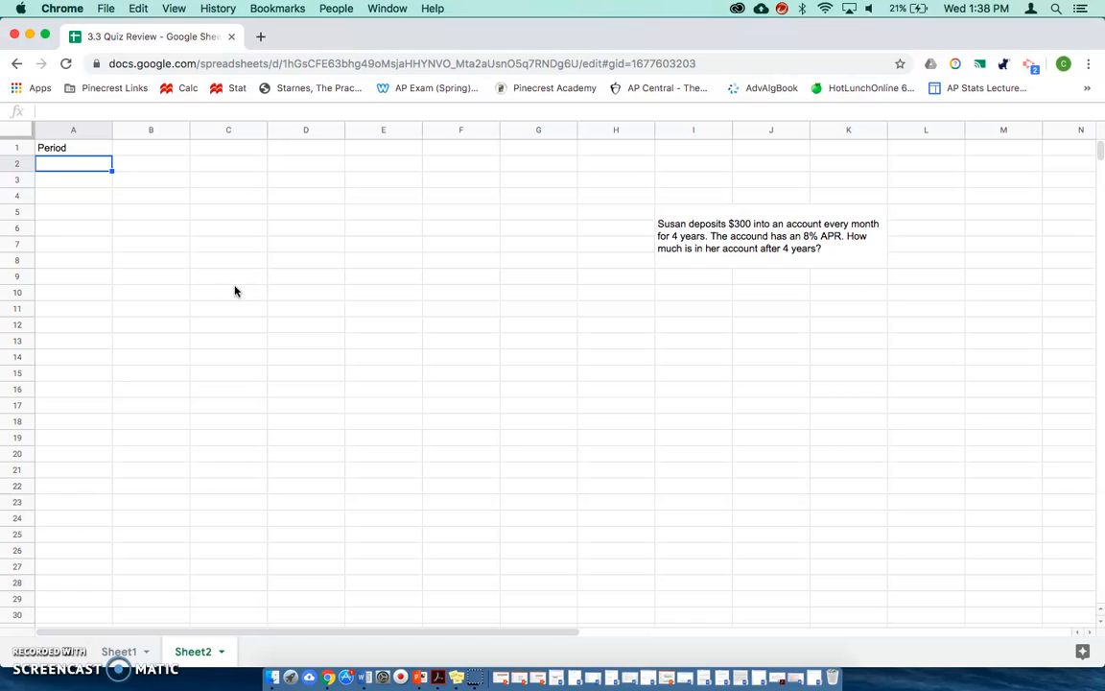
{"action": "type", "text": "1"}
{"action": "key", "text": "Return"}
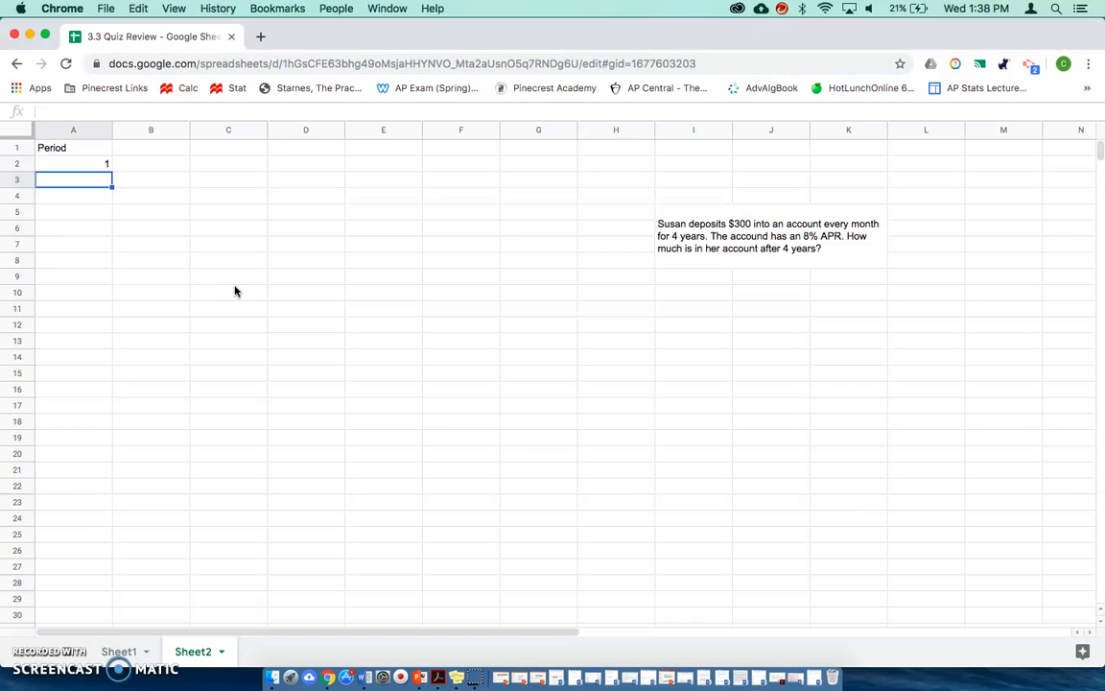
- Enter the formula =A2+1 in A3 of Sheet2 and fill it down the Period column to row 49
{"action": "type", "text": "="}
{"action": "left_click", "coordinate": [79, 166]}
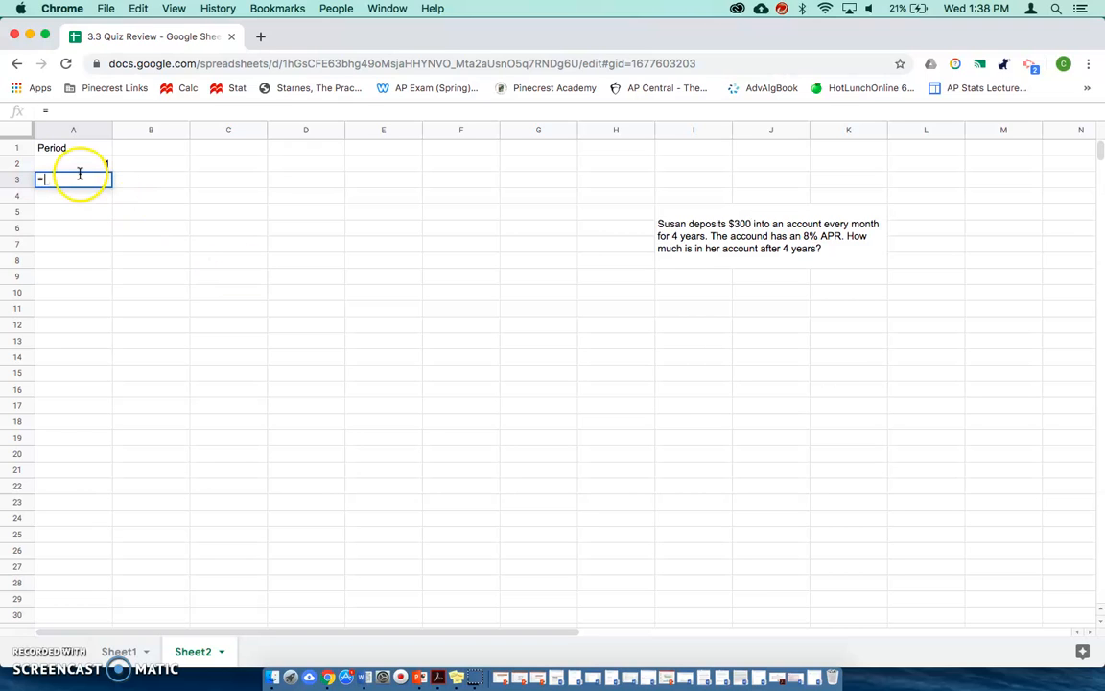
{"action": "type", "text": "+1"}
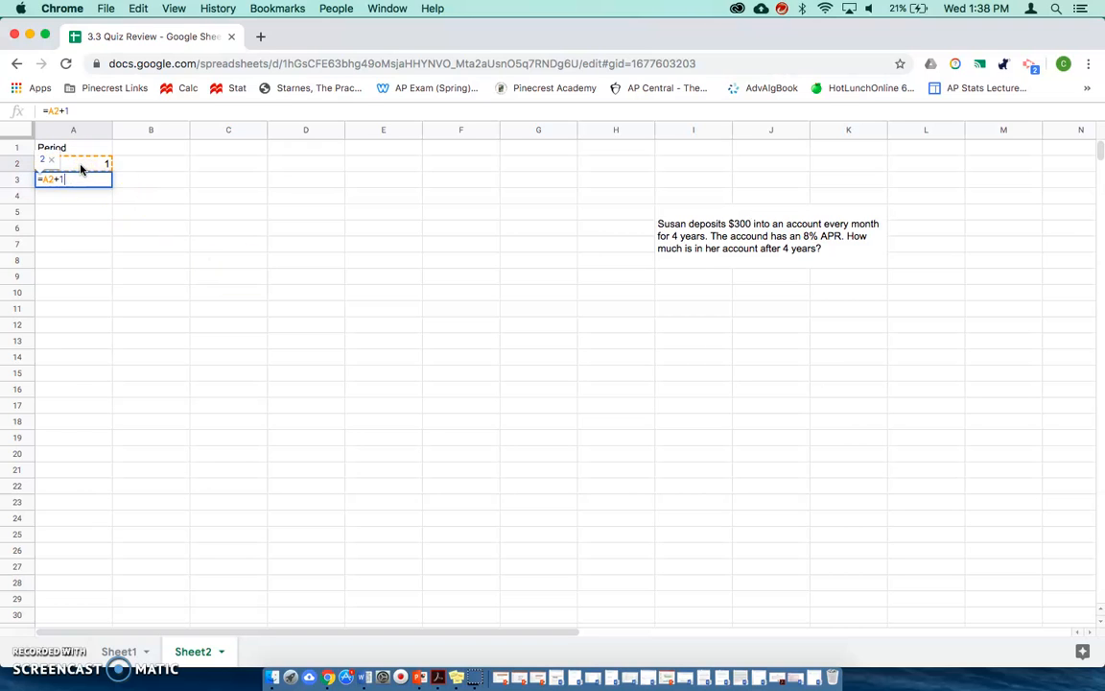
{"action": "key", "text": "Return"}
{"action": "left_click", "coordinate": [80, 180]}
{"action": "left_click_drag", "start_coordinate": [111, 186], "coordinate": [93, 280]}
- Enter the column headers Interest, Payments and Balance in cells B1 to D1
{"action": "scroll", "coordinate": [153, 285], "scroll_direction": "up", "scroll_amount": 10}
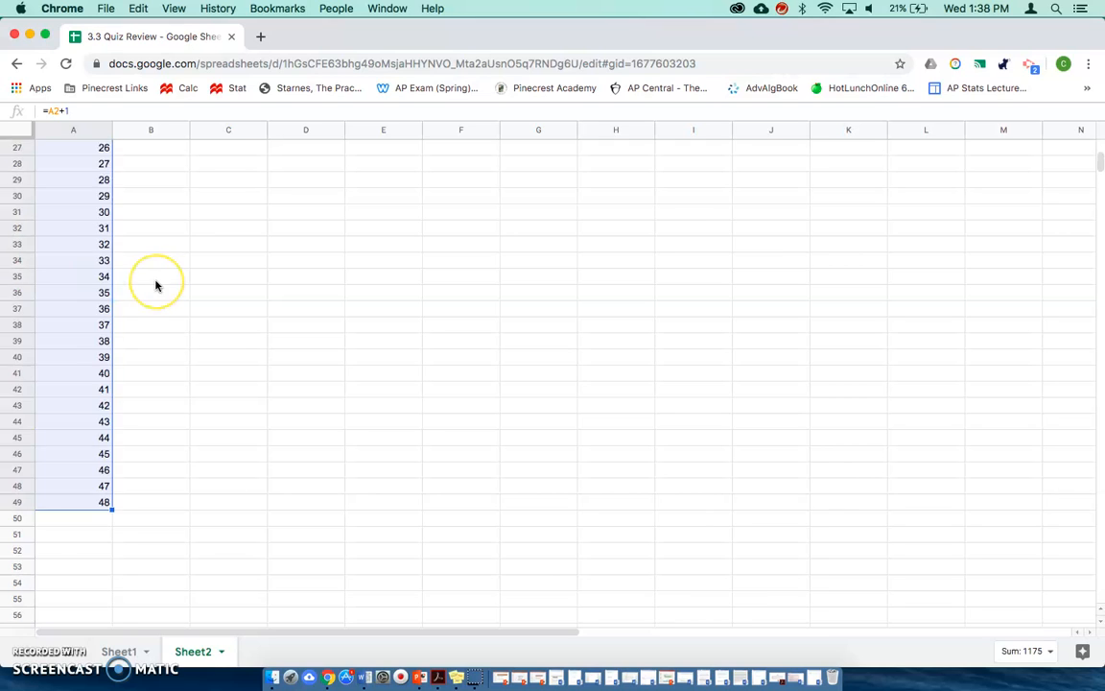
{"action": "left_click", "coordinate": [145, 148]}
{"action": "type", "text": "Interest"}
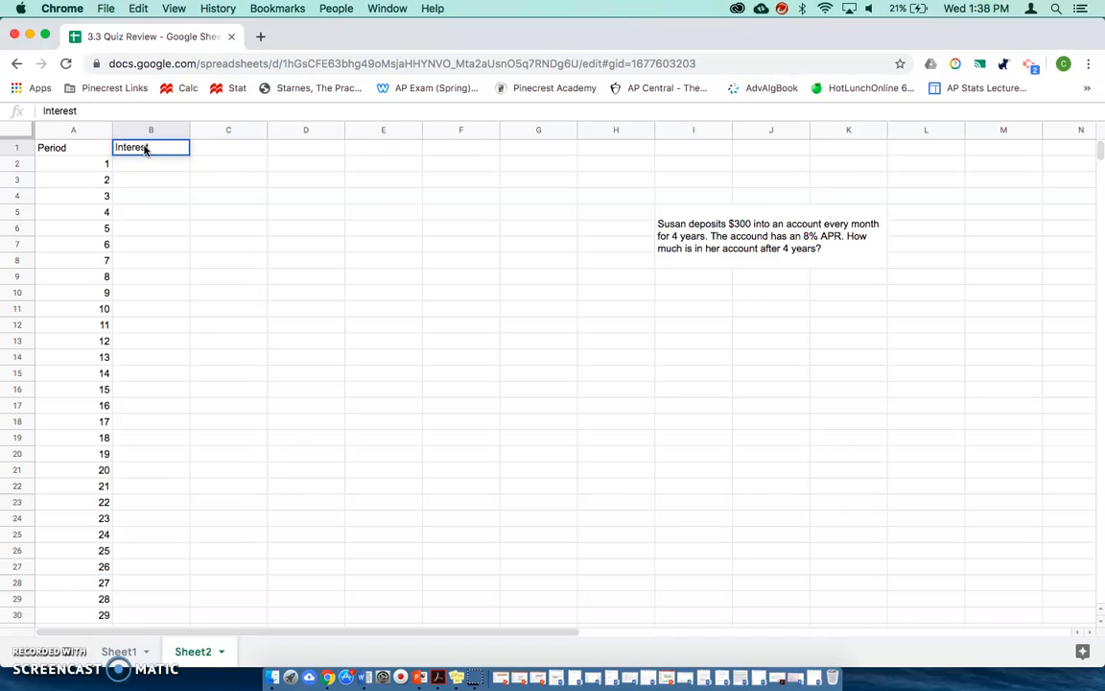
{"action": "key", "text": "Tab"}
{"action": "type", "text": "Payments"}
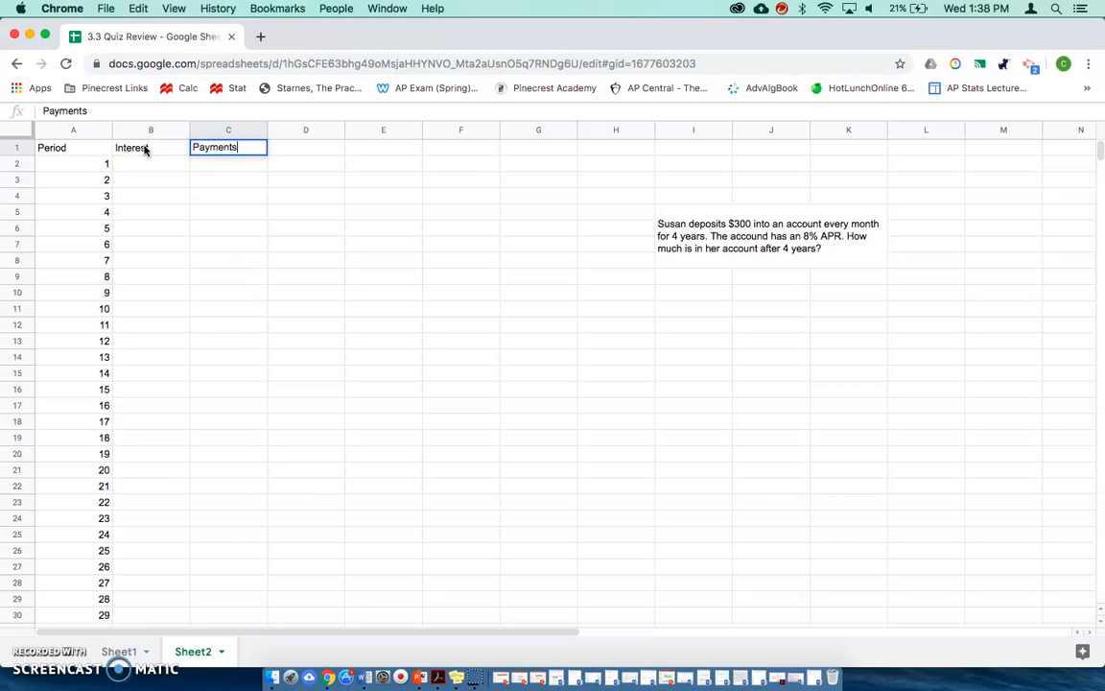
{"action": "key", "text": "Tab"}
{"action": "type", "text": "Balance"}
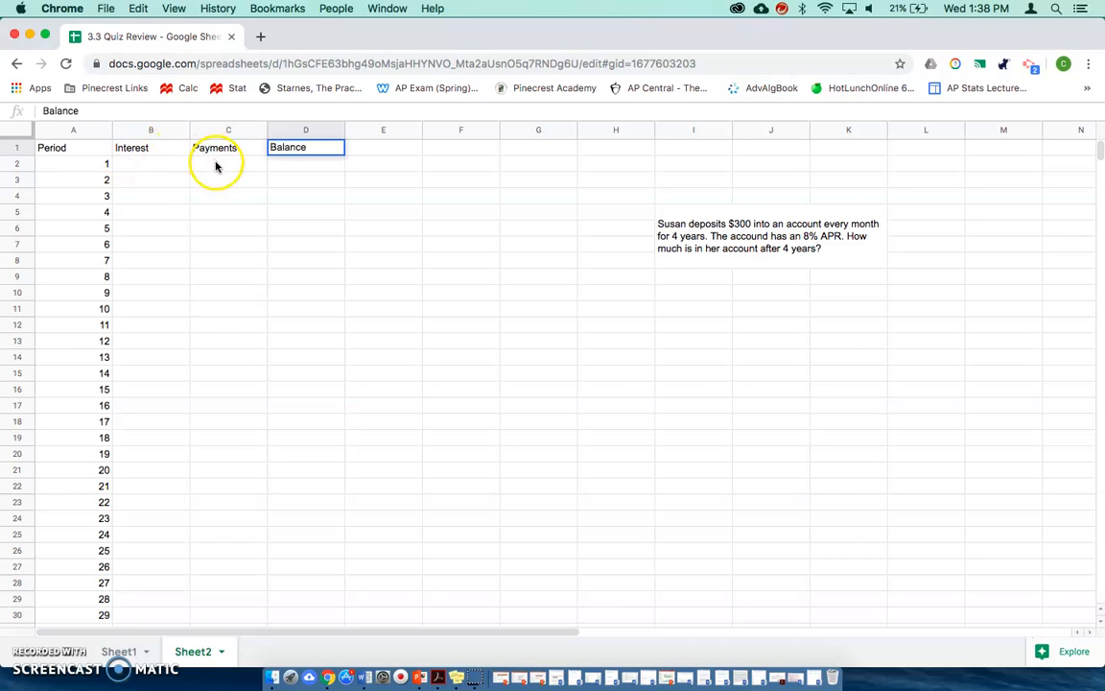
- Enter 300 as both the first payment in C2 and the first balance in D2
{"action": "left_click", "coordinate": [165, 166]}
{"action": "left_click", "coordinate": [210, 167]}
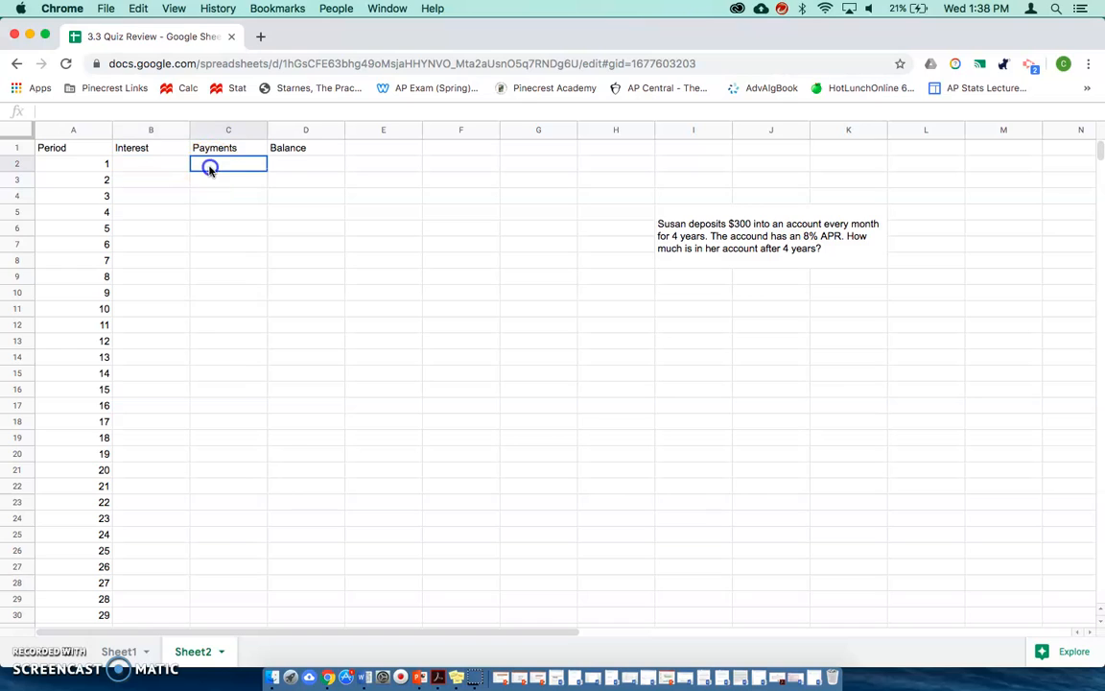
{"action": "type", "text": "300"}
{"action": "key", "text": "Tab"}
{"action": "type", "text": "300"}
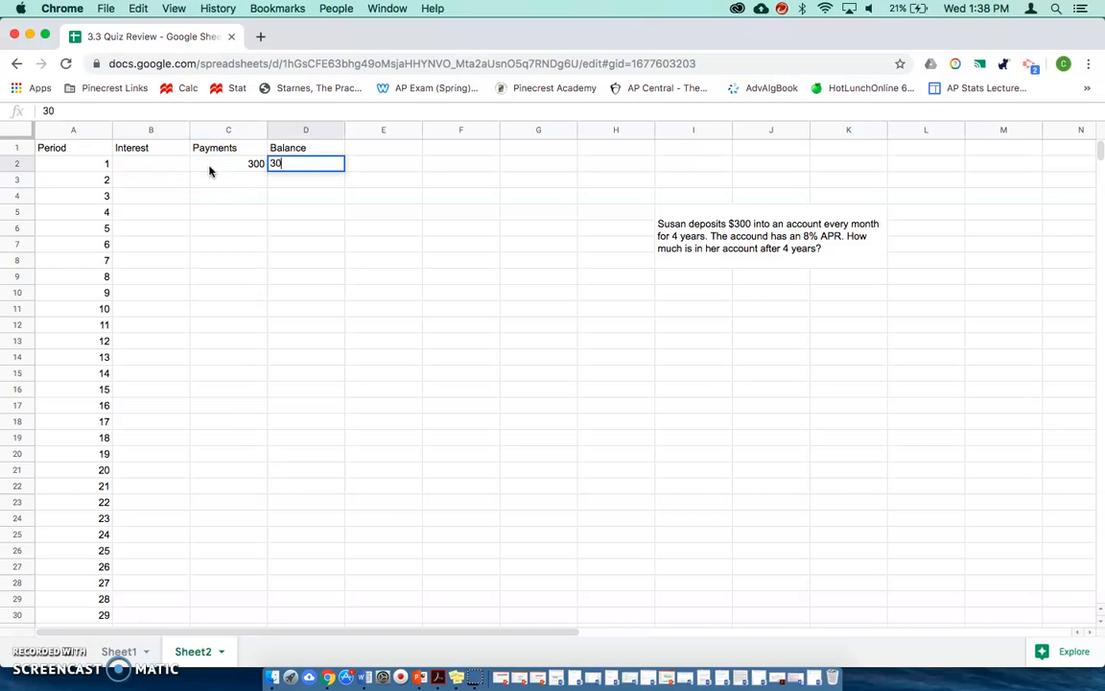
{"action": "key", "text": "Return"}
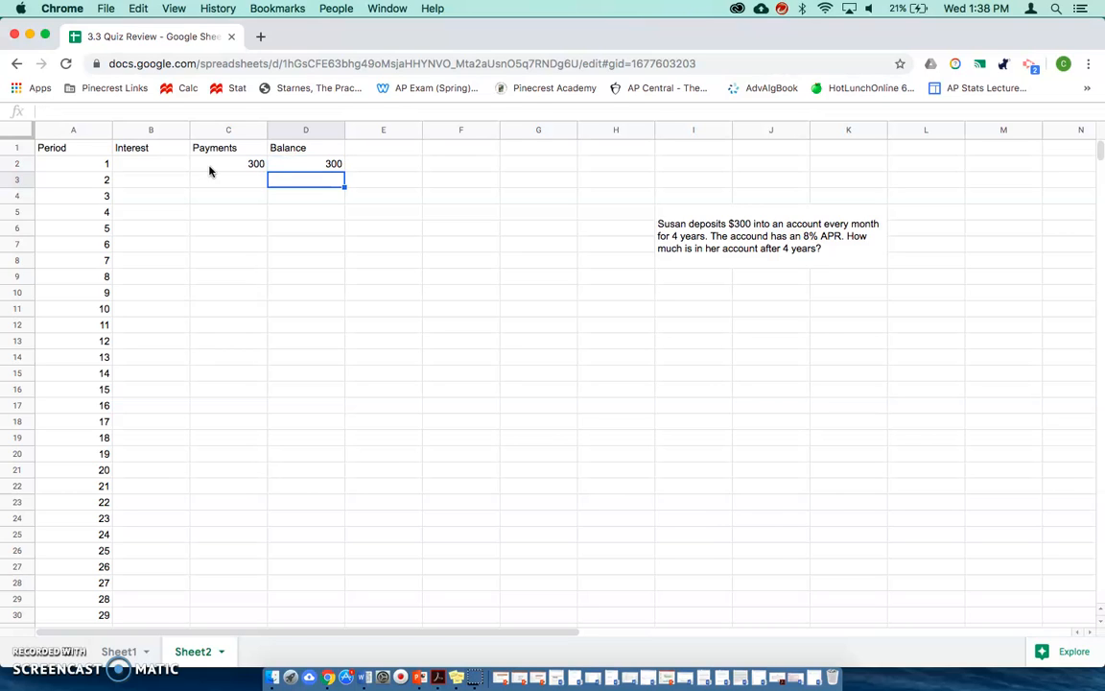
- Enter the interest formula =D2*.08/12 in B3 for the second period
{"action": "key", "text": "Left"}
{"action": "key", "text": "Left"}
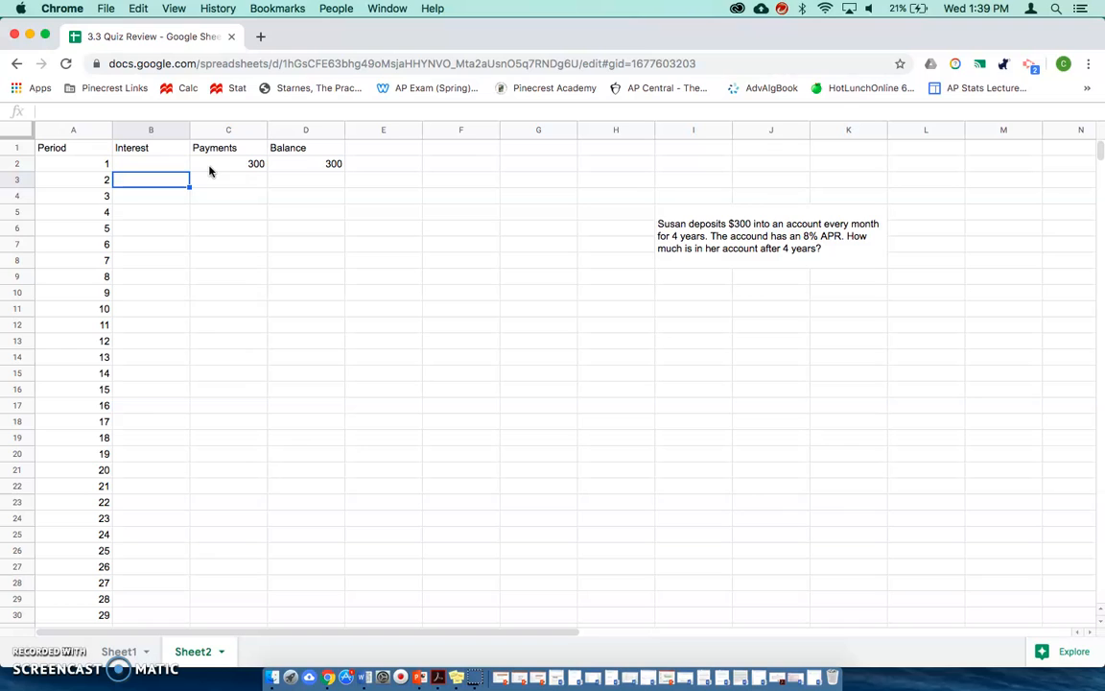
{"action": "type", "text": "="}
{"action": "left_click", "coordinate": [294, 165]}
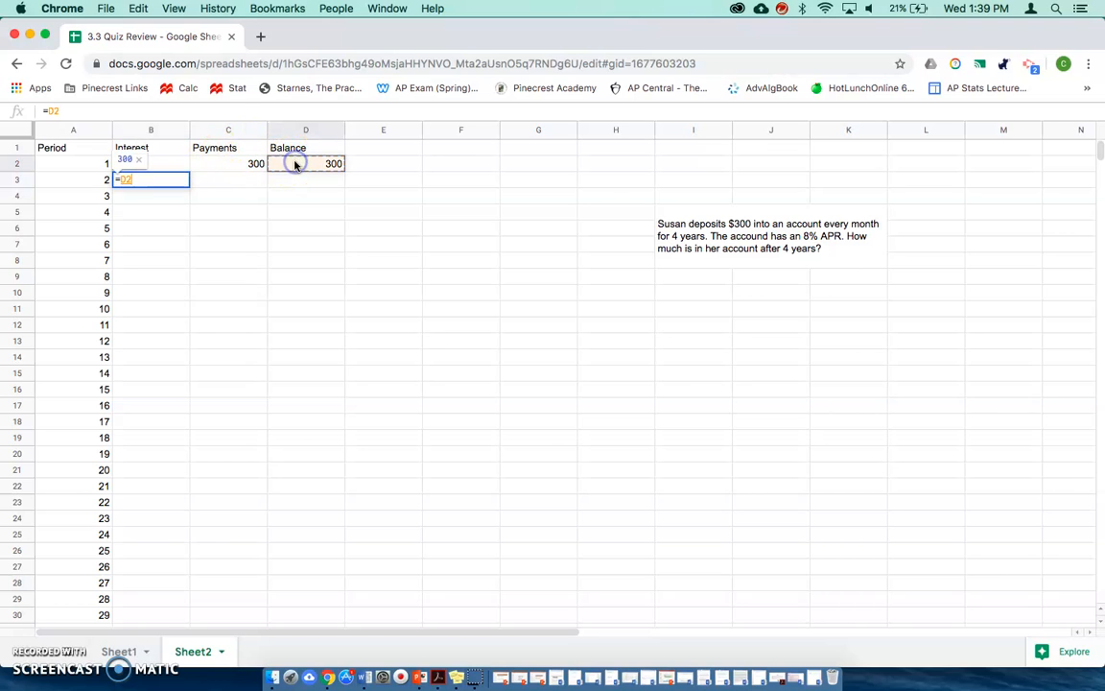
{"action": "type", "text": "*.08/12"}
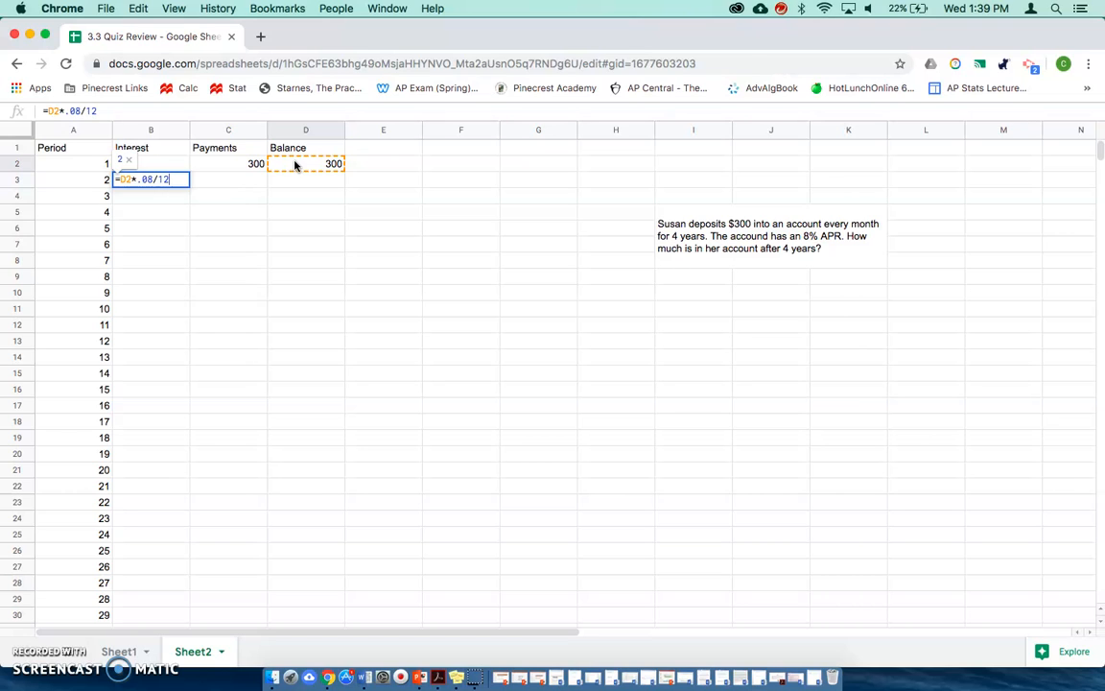
{"action": "key", "text": "Return"}
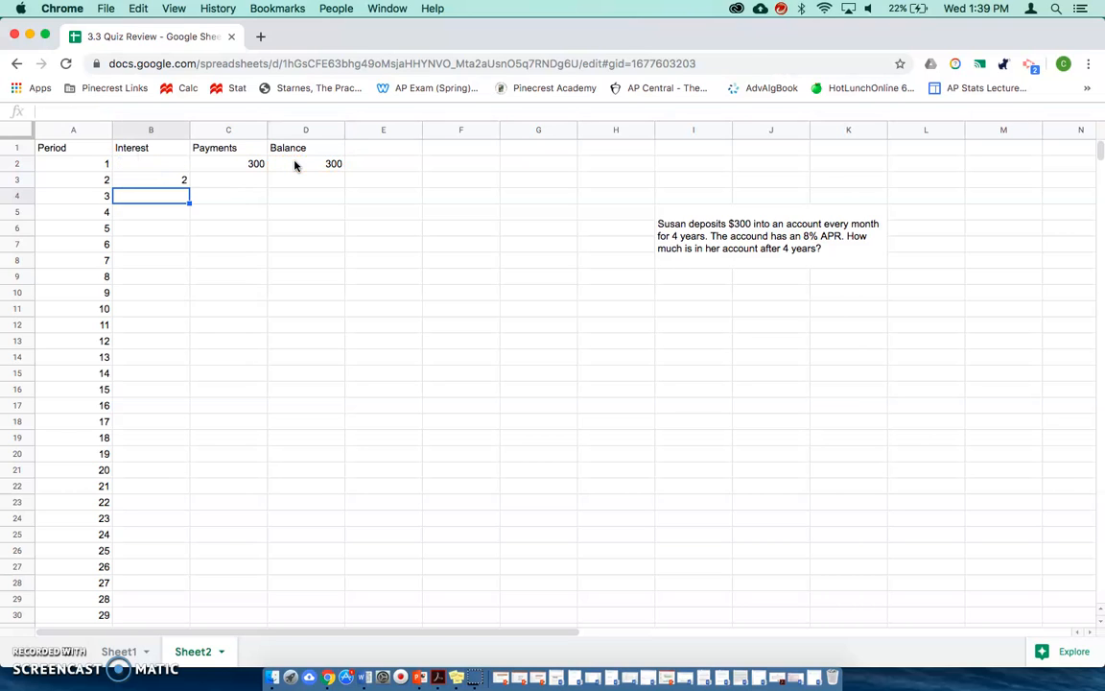
- Fill the 300 payment in C2 down the Payments column to row 49
{"action": "left_click", "coordinate": [227, 183]}
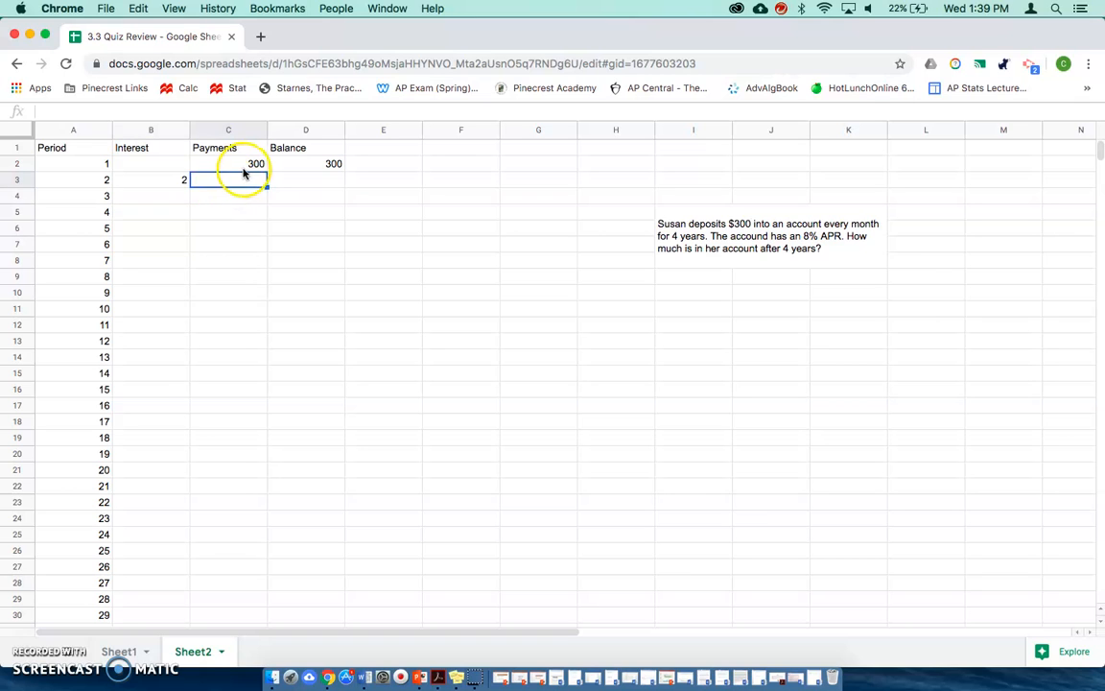
{"action": "left_click", "coordinate": [245, 165]}
{"action": "left_click_drag", "start_coordinate": [266, 169], "coordinate": [229, 172]}
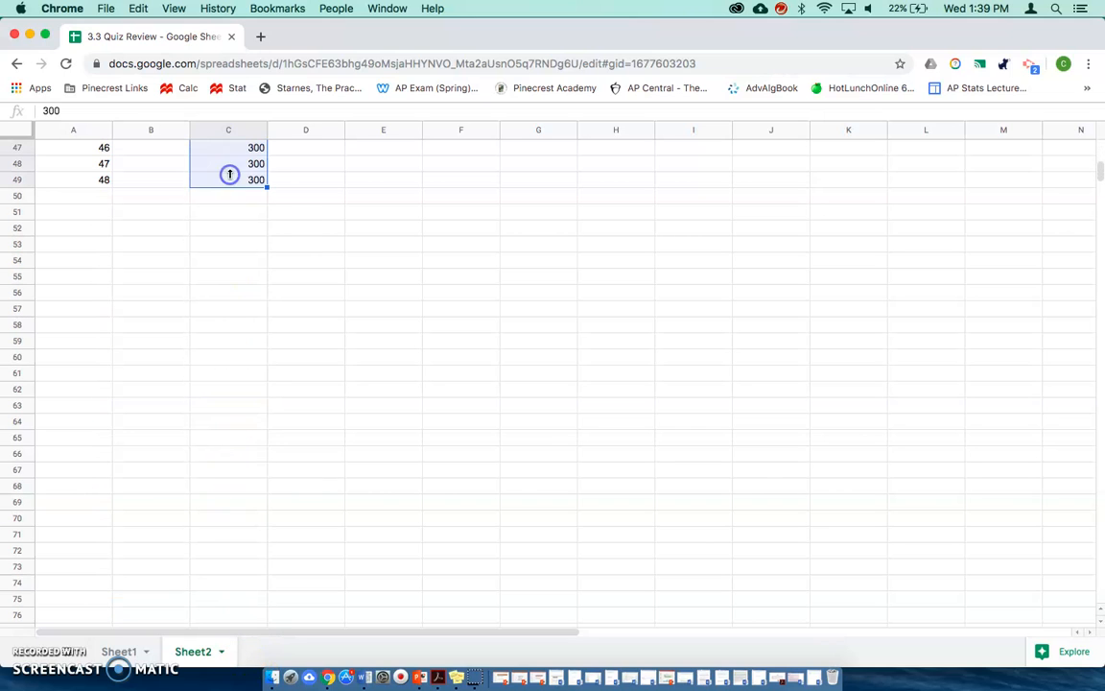
{"action": "scroll", "coordinate": [302, 230], "scroll_direction": "up", "scroll_amount": 15}
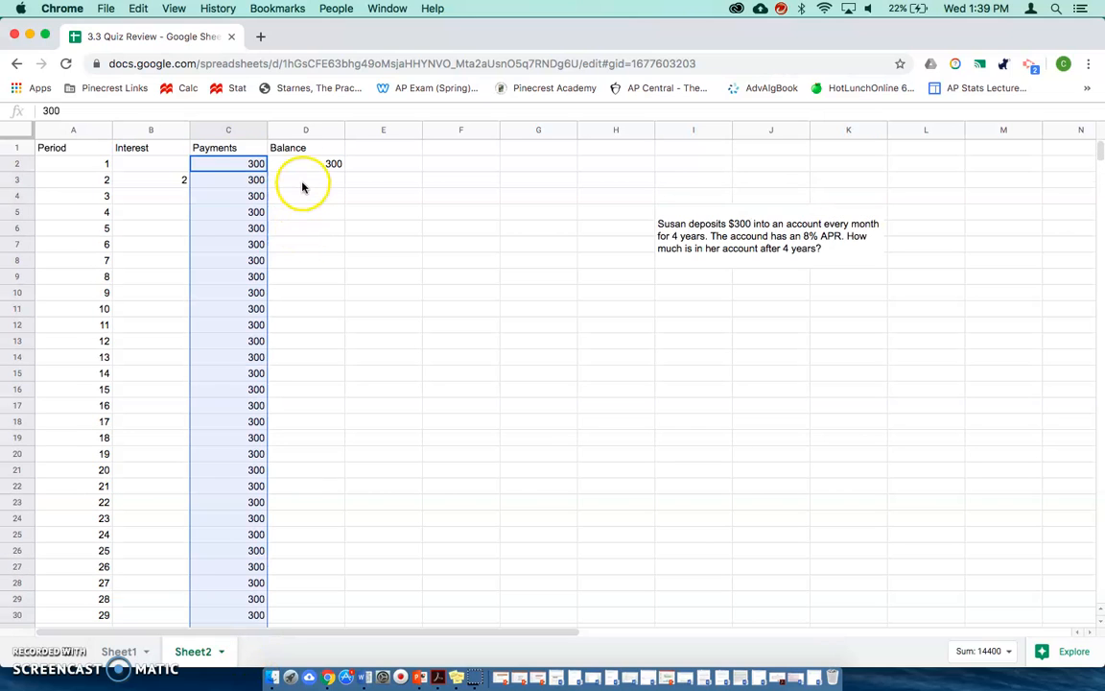
- Enter the balance formula =D2+B3+C3 in D3, adding the previous balance, the interest and the payment
{"action": "left_click", "coordinate": [302, 185]}
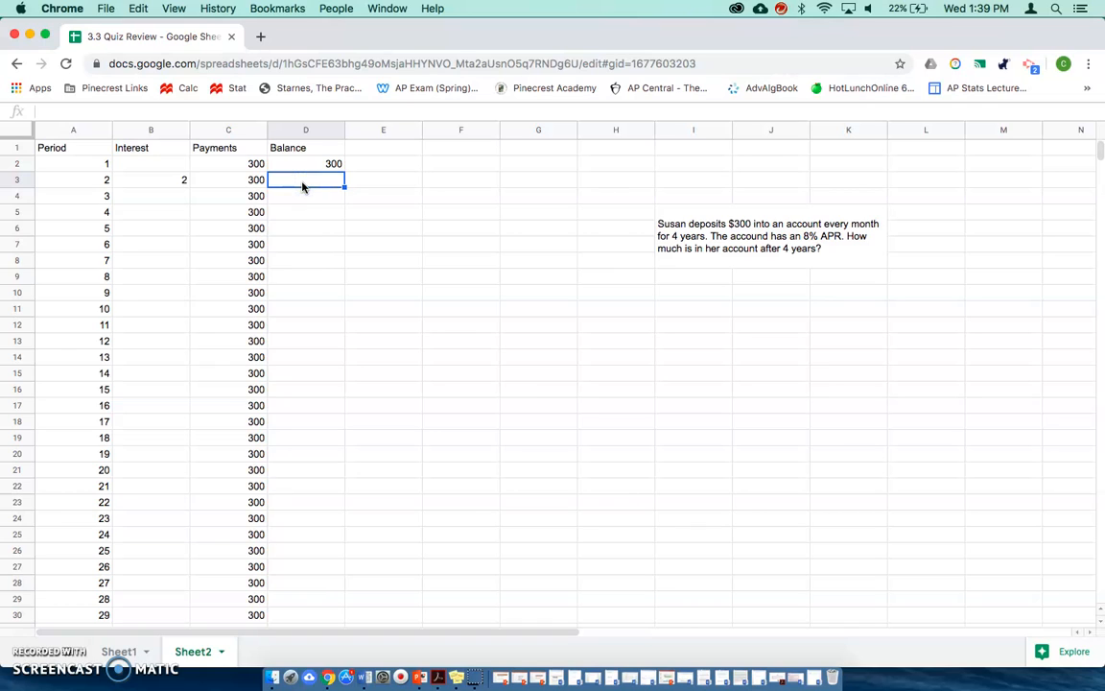
{"action": "type", "text": "="}
{"action": "left_click", "coordinate": [320, 166]}
{"action": "type", "text": "+"}
{"action": "left_click", "coordinate": [185, 181]}
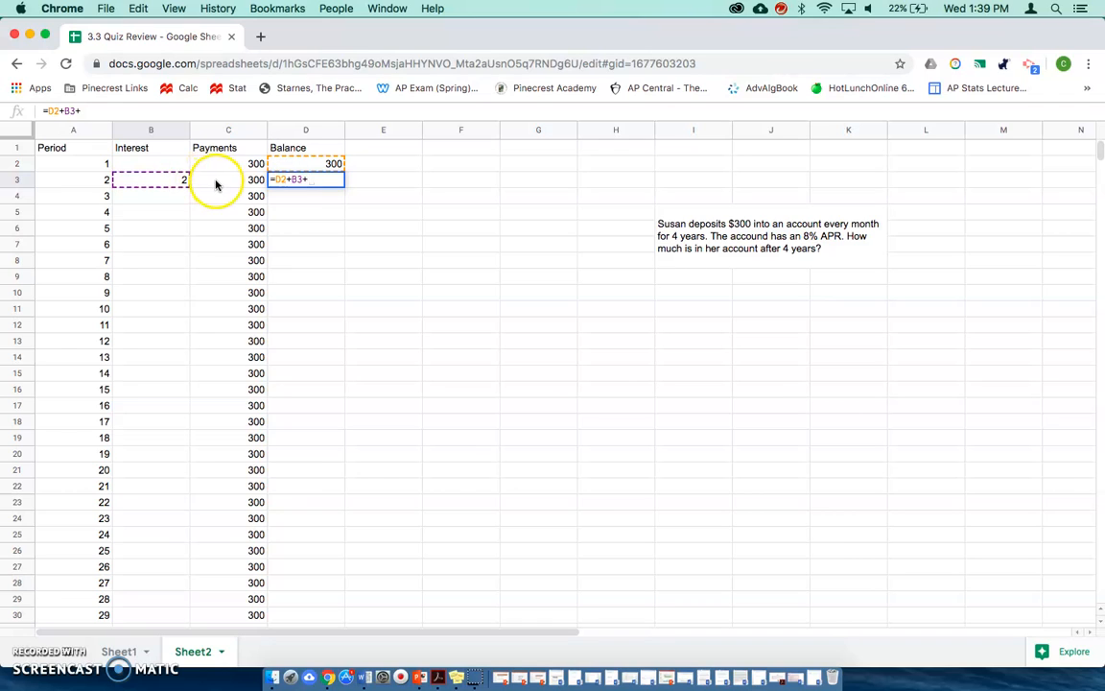
{"action": "left_click", "coordinate": [215, 184]}
{"action": "key", "text": "Return"}
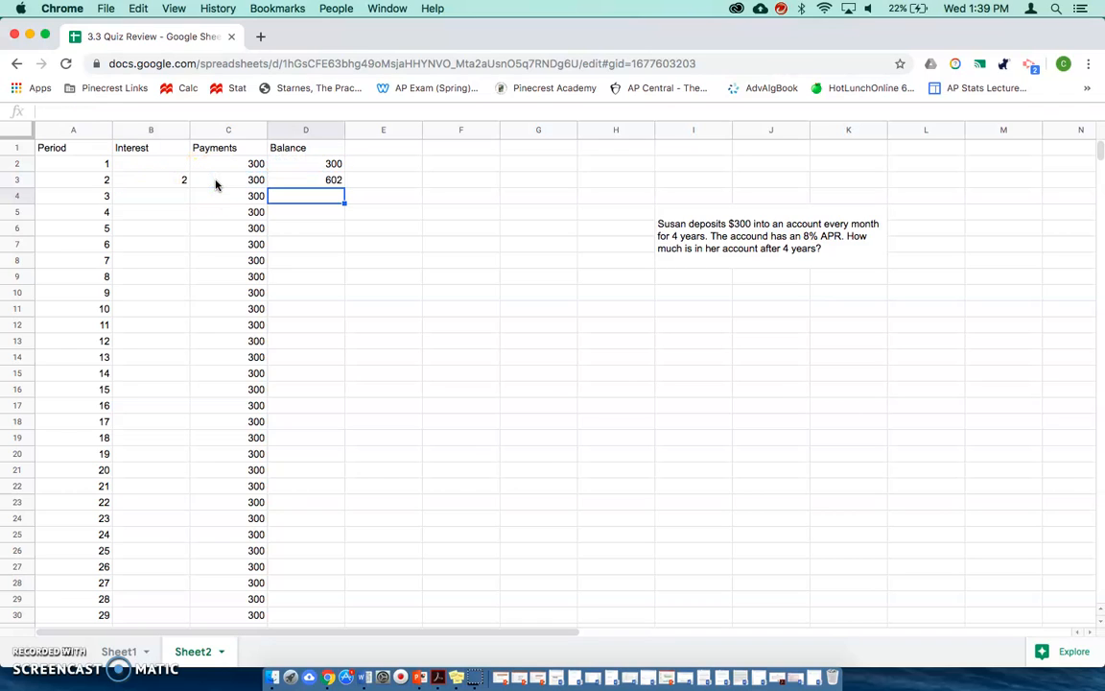
- Fill the interest formula in B3 down the Interest column to row 49
{"action": "left_click", "coordinate": [165, 181]}
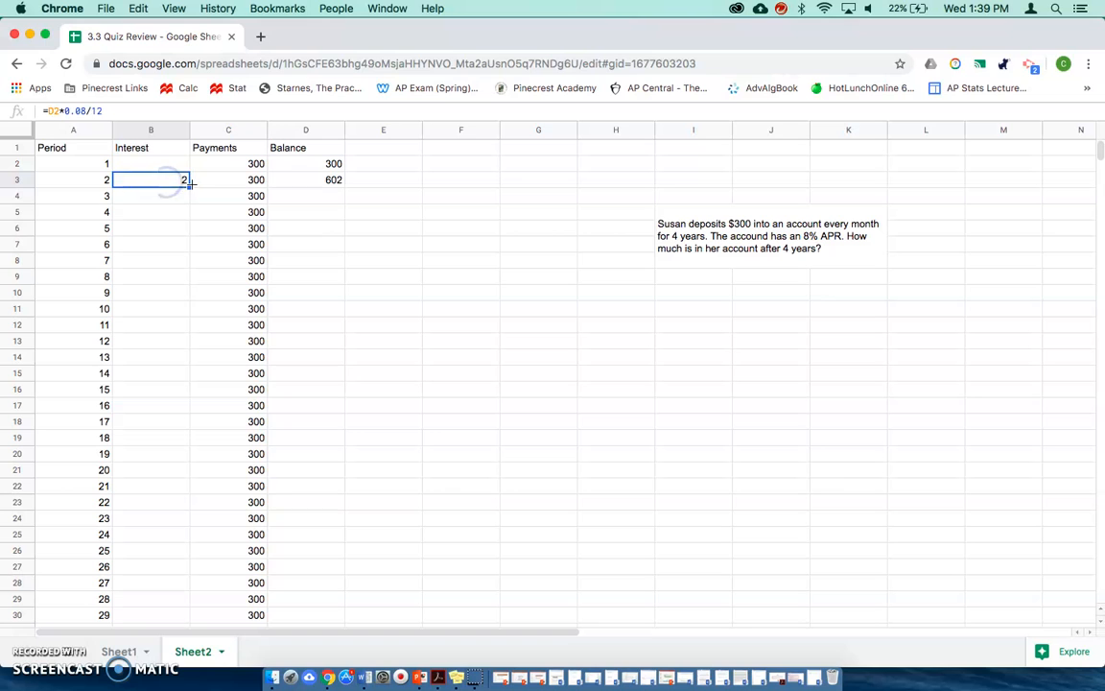
{"action": "left_click_drag", "start_coordinate": [187, 184], "coordinate": [192, 518]}
{"action": "scroll", "coordinate": [271, 477], "scroll_direction": "up", "scroll_amount": 10}
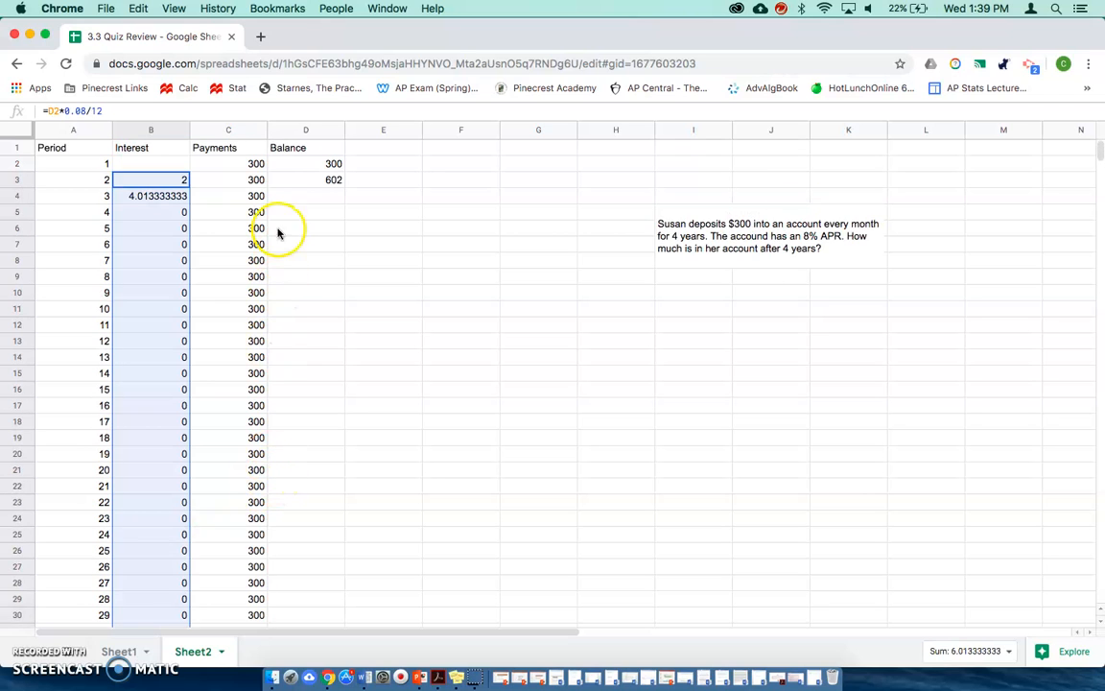
- Fill the balance formula in D3 down the Balance column to row 49 and check the final balance in D49
{"action": "left_click", "coordinate": [288, 180]}
{"action": "left_click_drag", "start_coordinate": [345, 186], "coordinate": [314, 545]}
{"action": "left_click_drag", "start_coordinate": [325, 360], "coordinate": [324, 359]}
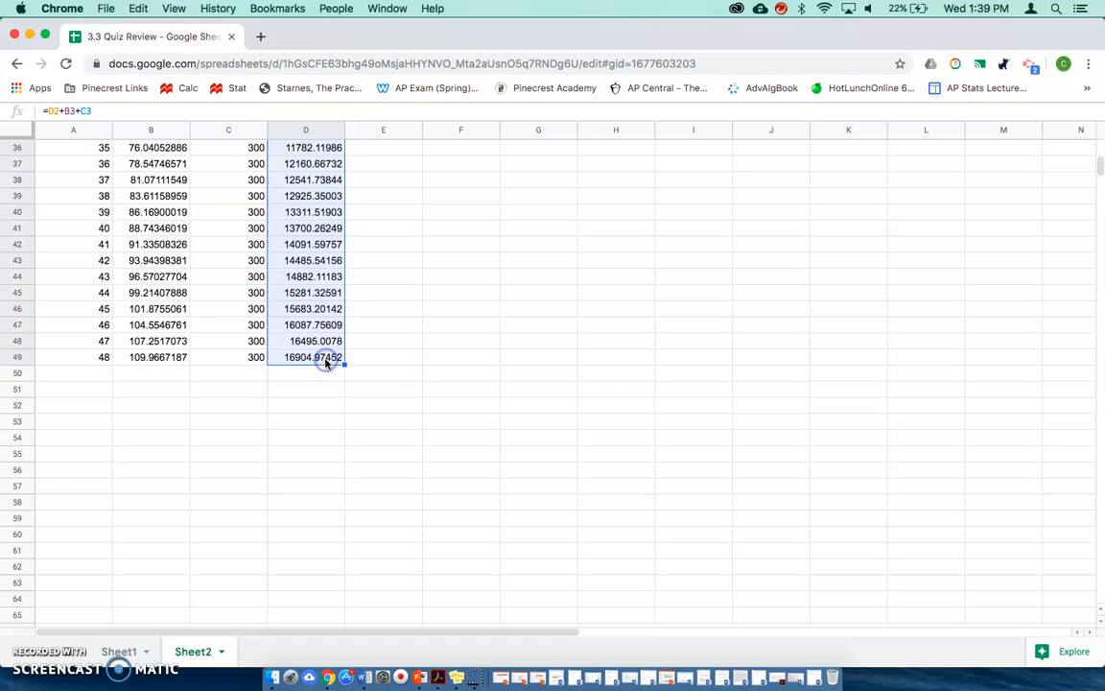
{"action": "scroll", "coordinate": [390, 367], "scroll_direction": "up", "scroll_amount": 12}
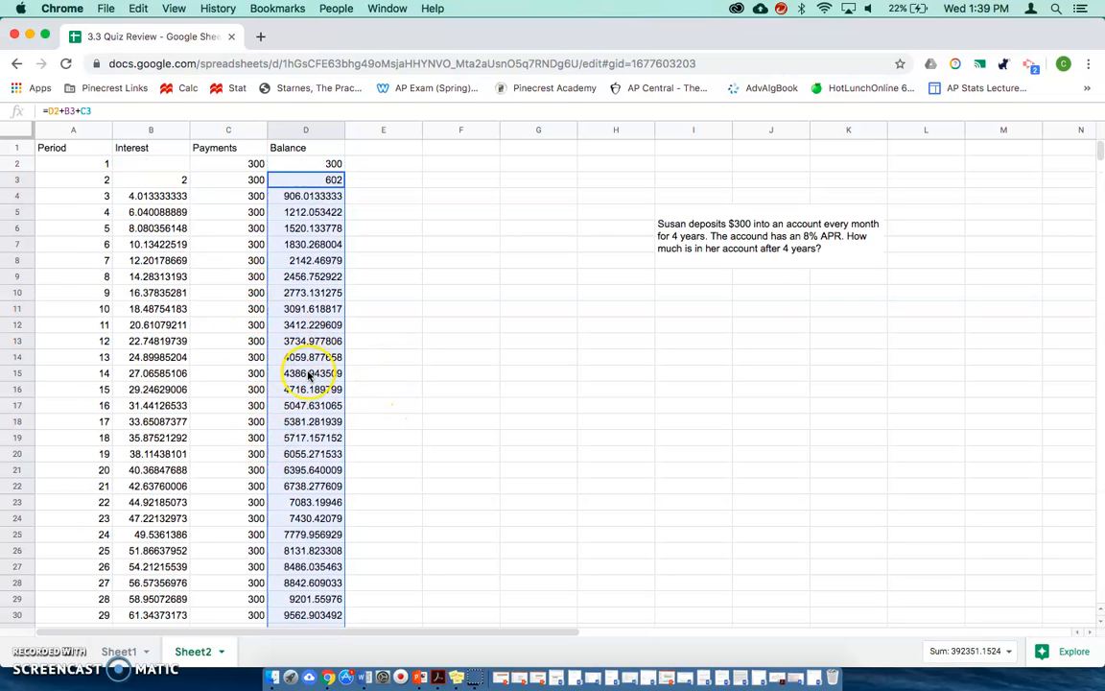
{"action": "scroll", "coordinate": [297, 382], "scroll_direction": "down", "scroll_amount": 6}
{"action": "scroll", "coordinate": [308, 376], "scroll_direction": "down", "scroll_amount": 3}
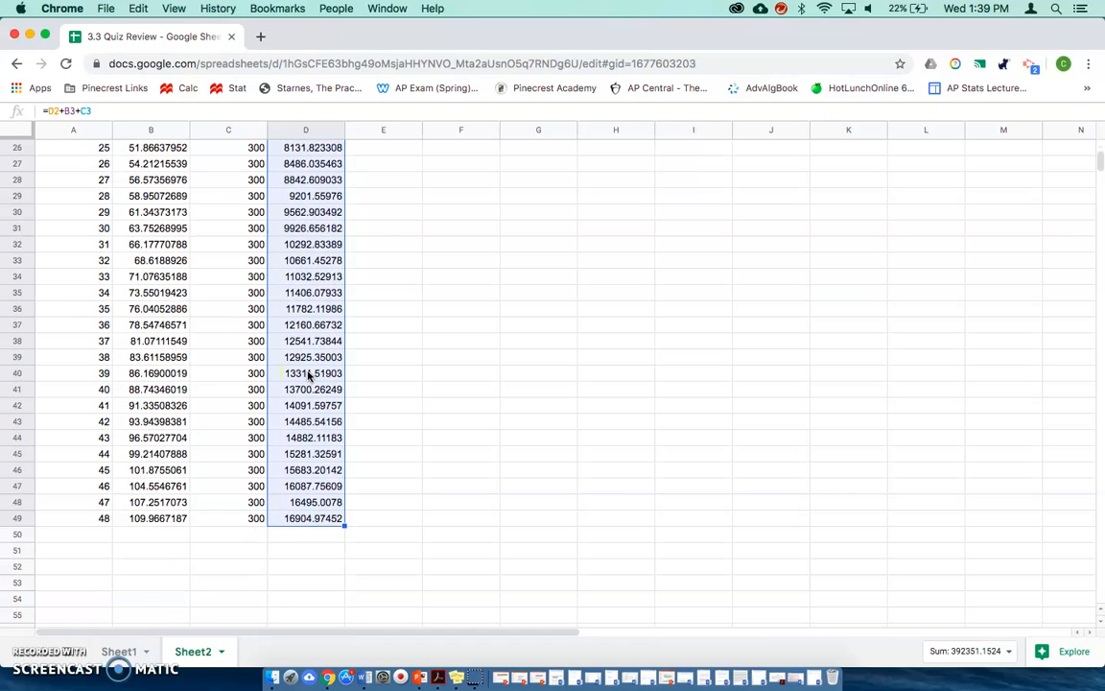
{"action": "left_click", "coordinate": [302, 503]}
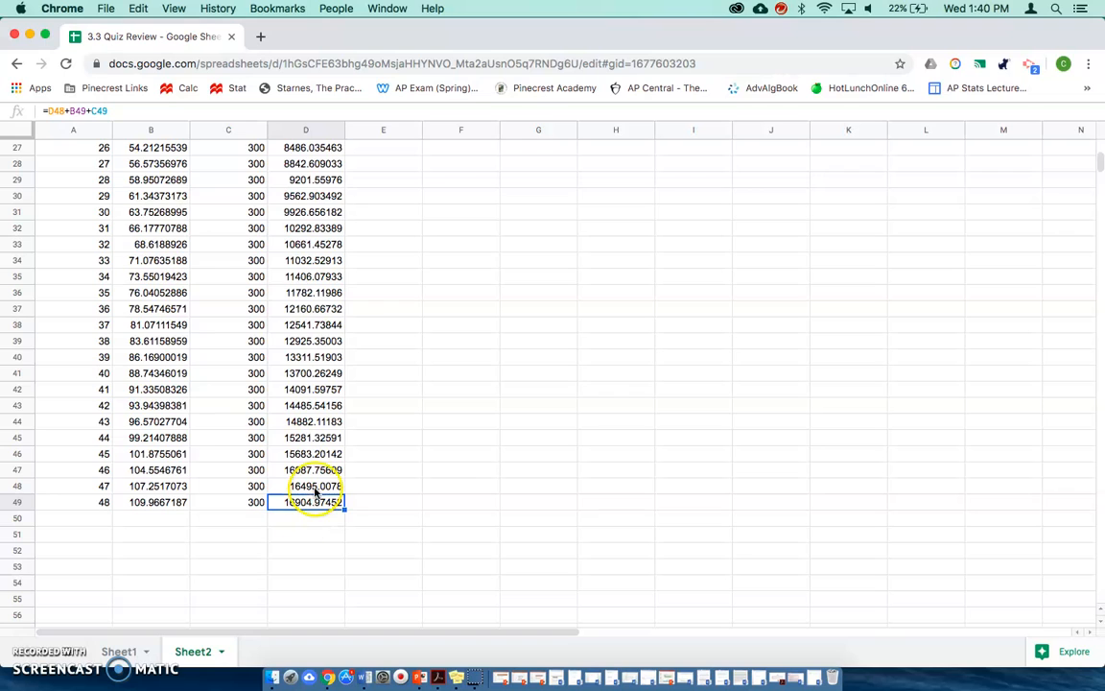
{"action": "scroll", "coordinate": [314, 494], "scroll_direction": "up", "scroll_amount": 9}
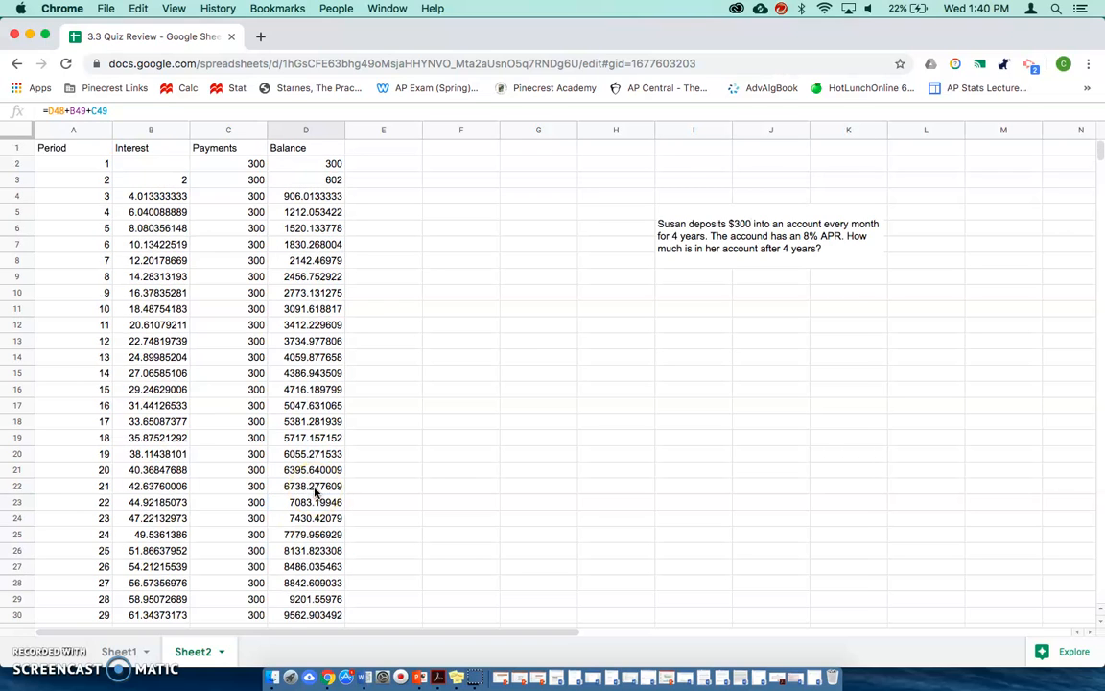